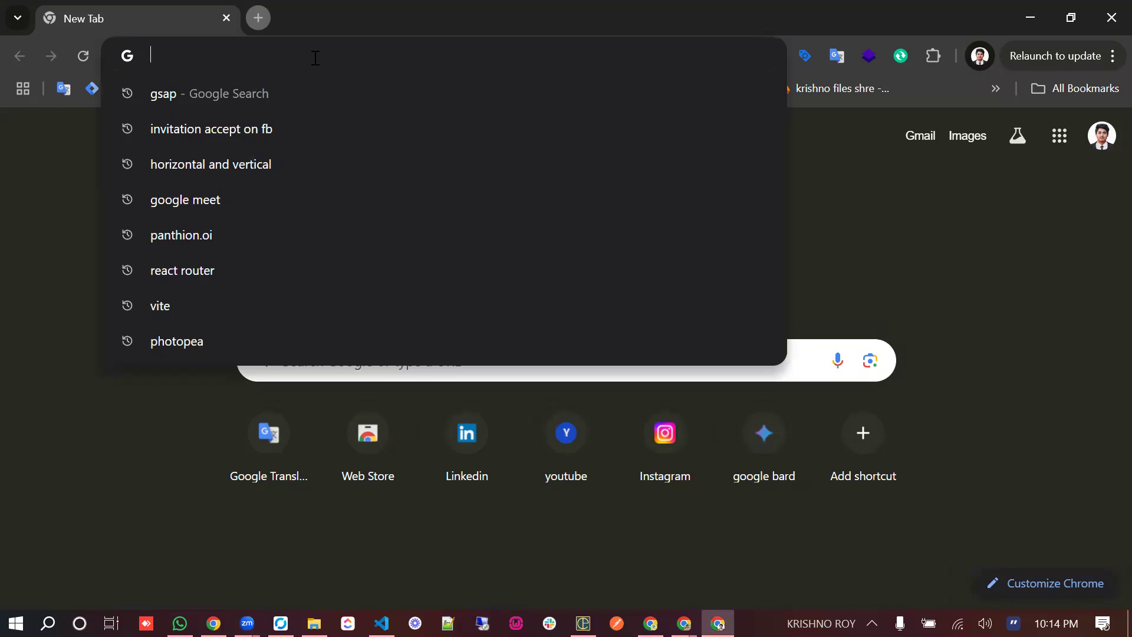
Step: Search Google for pantheon.io and open the Pantheon homepage from the results
{"action": "type", "text": "we"}
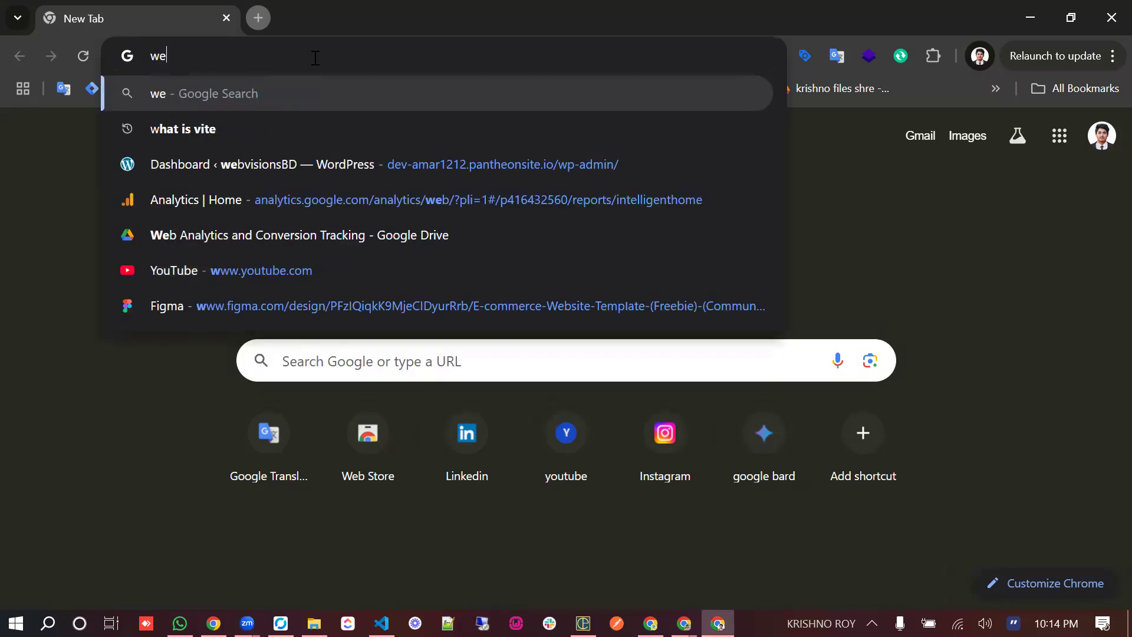
{"action": "key", "text": "BackSpace"}
{"action": "key", "text": "BackSpace"}
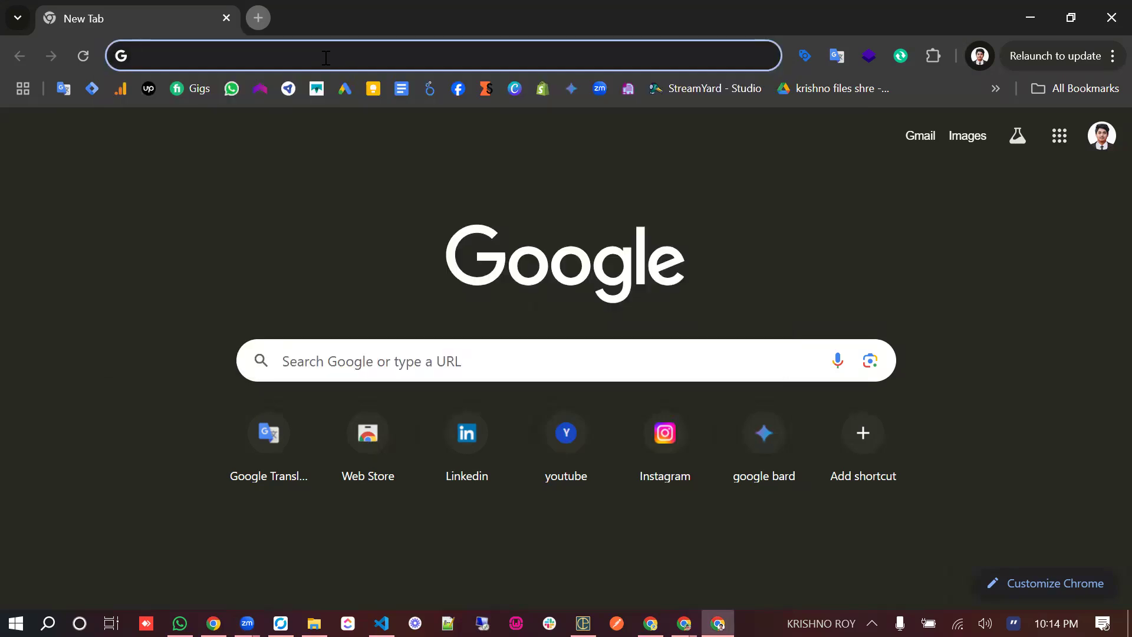
{"action": "type", "text": "p"}
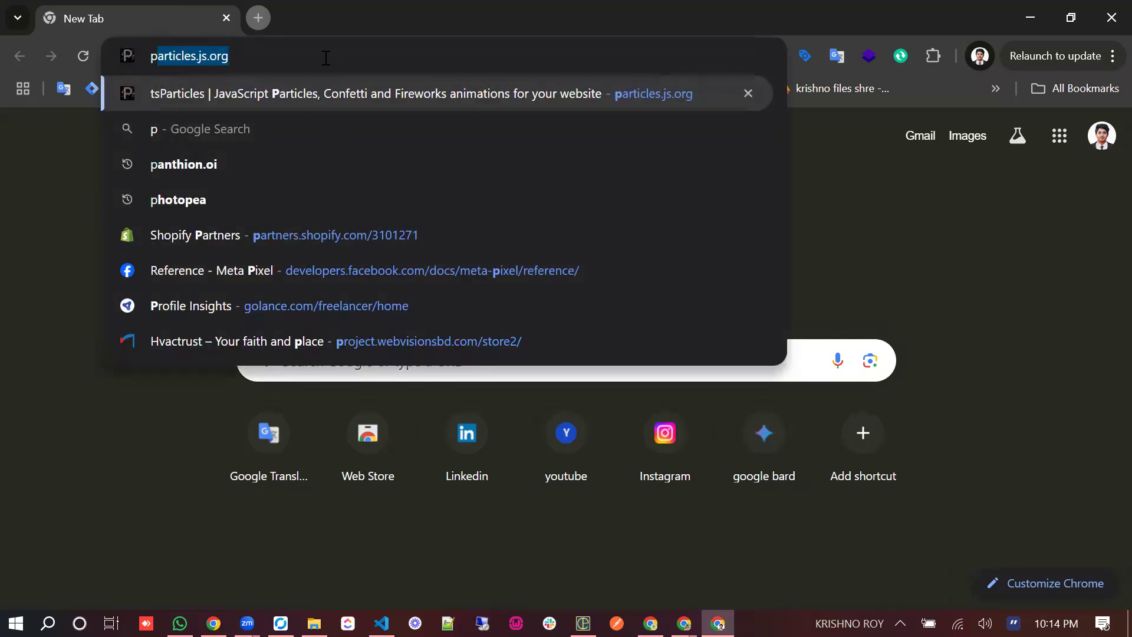
{"action": "type", "text": "athi"}
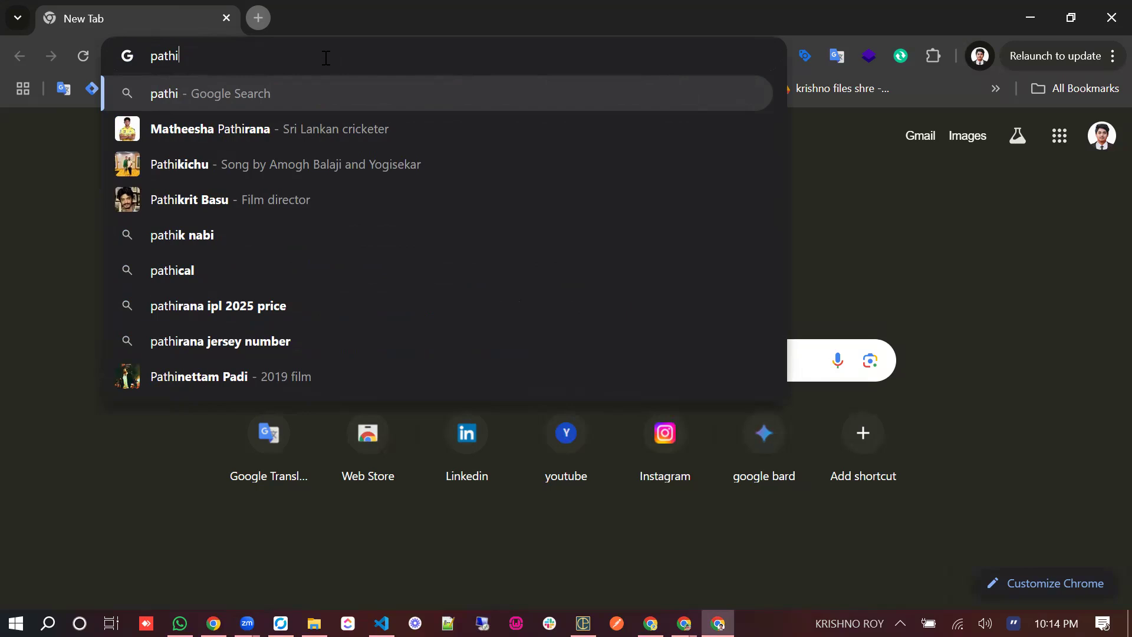
{"action": "type", "text": "on"}
{"action": "left_click", "coordinate": [170, 164]}
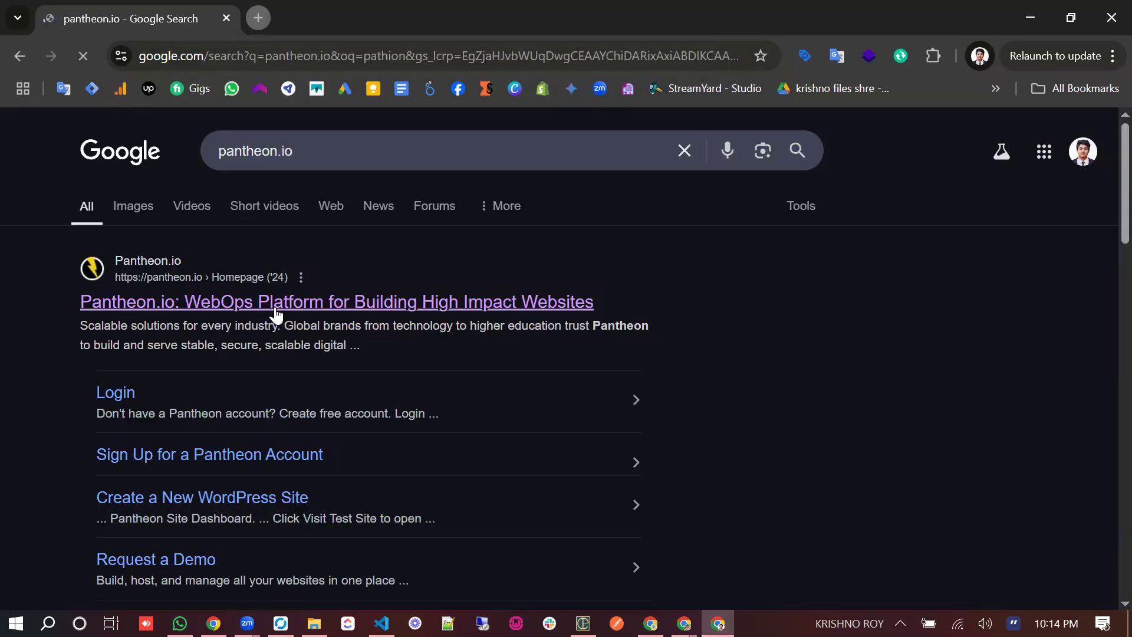
{"action": "left_click", "coordinate": [275, 304]}
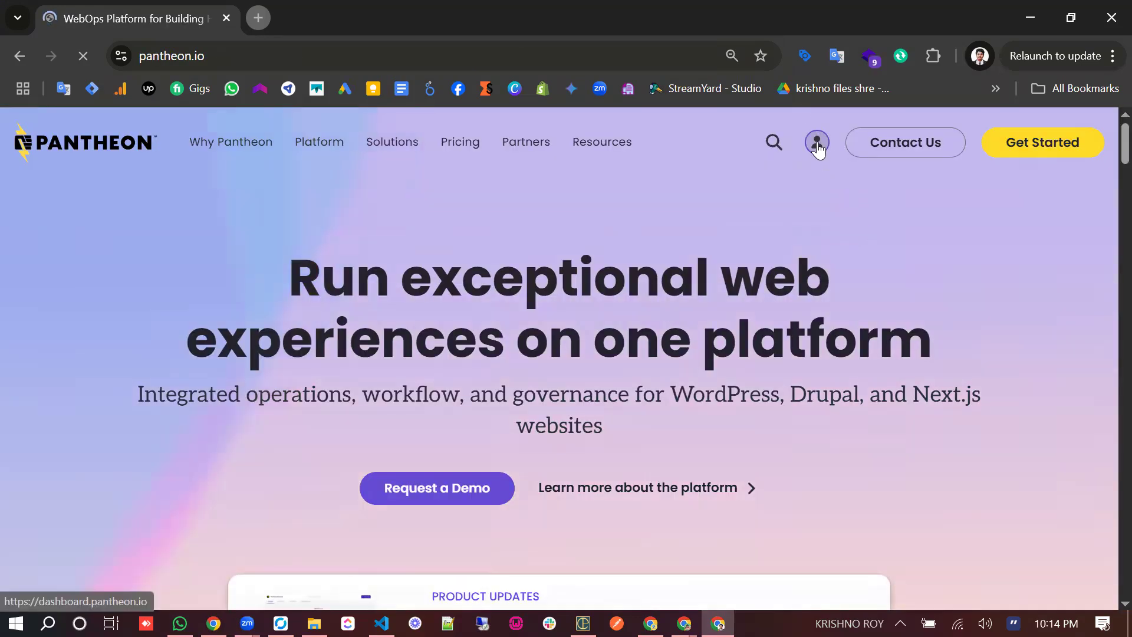
Step: Log in to the Pantheon dashboard by connecting with a Google account
{"action": "left_click", "coordinate": [819, 153]}
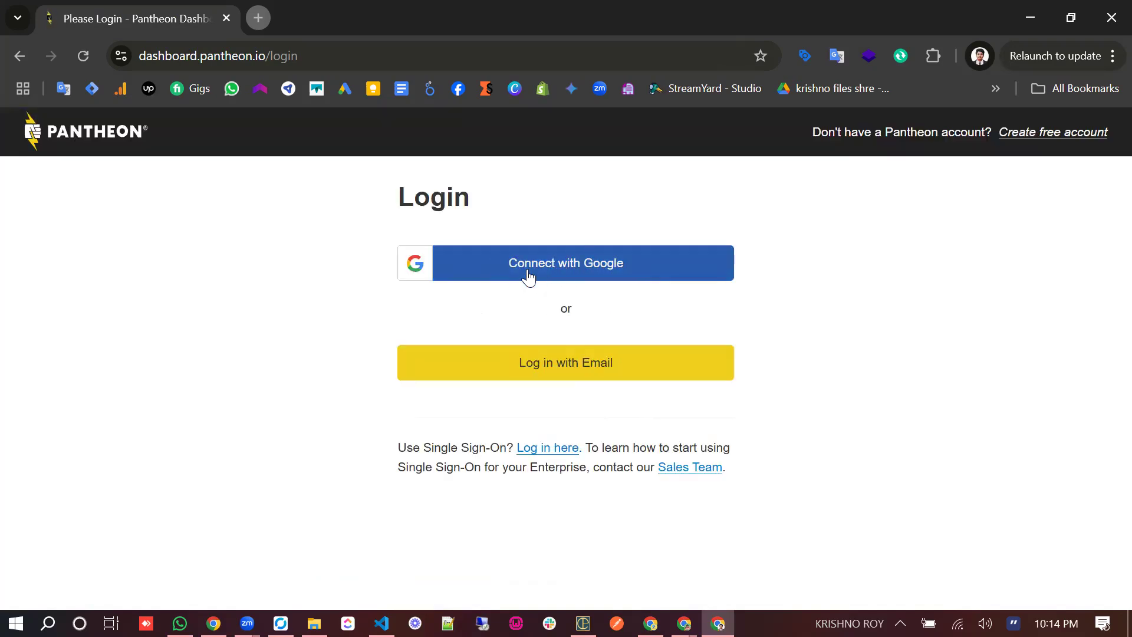
{"action": "left_click", "coordinate": [604, 264]}
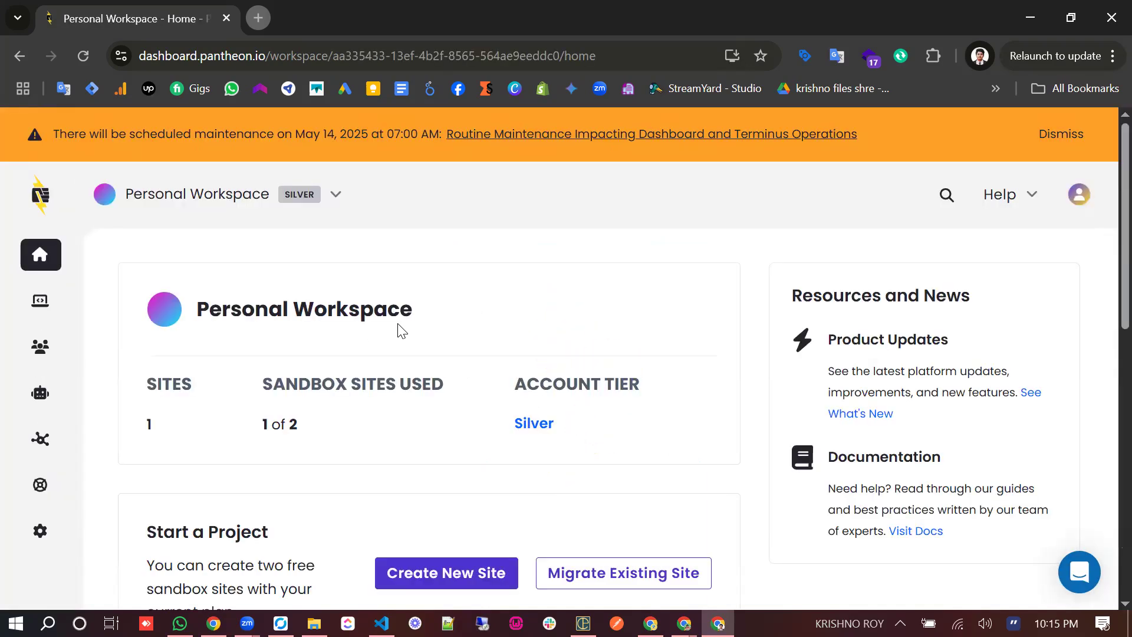
Step: Check the sandbox sites usage in the Personal Workspace and dismiss the scheduled maintenance notice
{"action": "scroll", "coordinate": [429, 359], "scroll_direction": "down", "scroll_amount": 3}
{"action": "scroll", "coordinate": [387, 369], "scroll_direction": "up", "scroll_amount": 3}
{"action": "left_click_drag", "start_coordinate": [267, 380], "coordinate": [347, 384]}
{"action": "triple_click", "coordinate": [285, 423]}
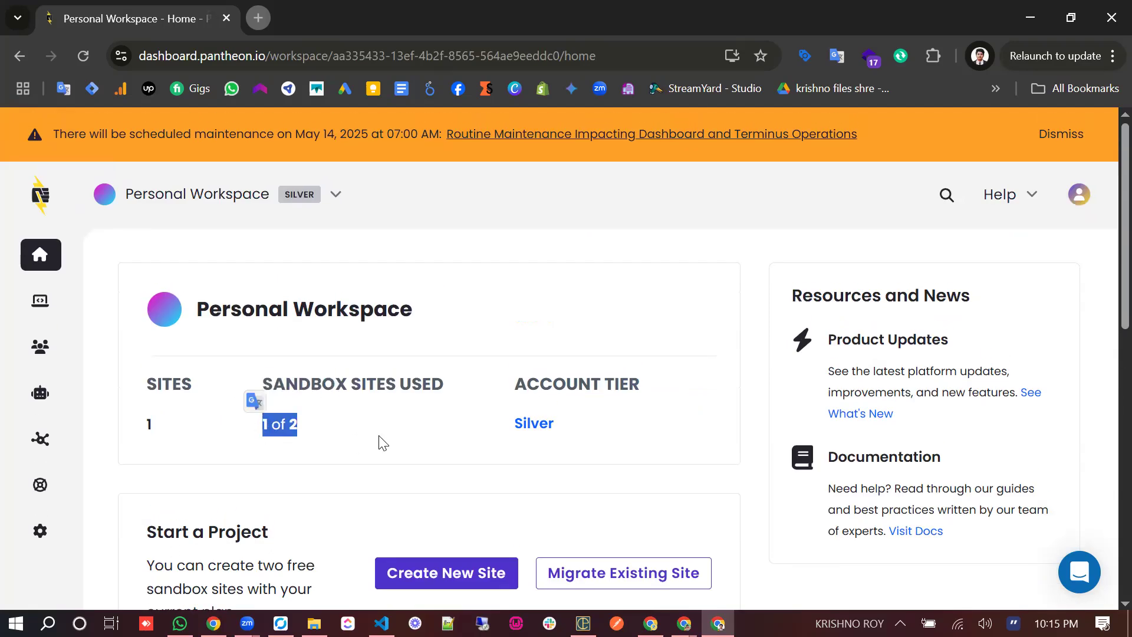
{"action": "left_click", "coordinate": [340, 436]}
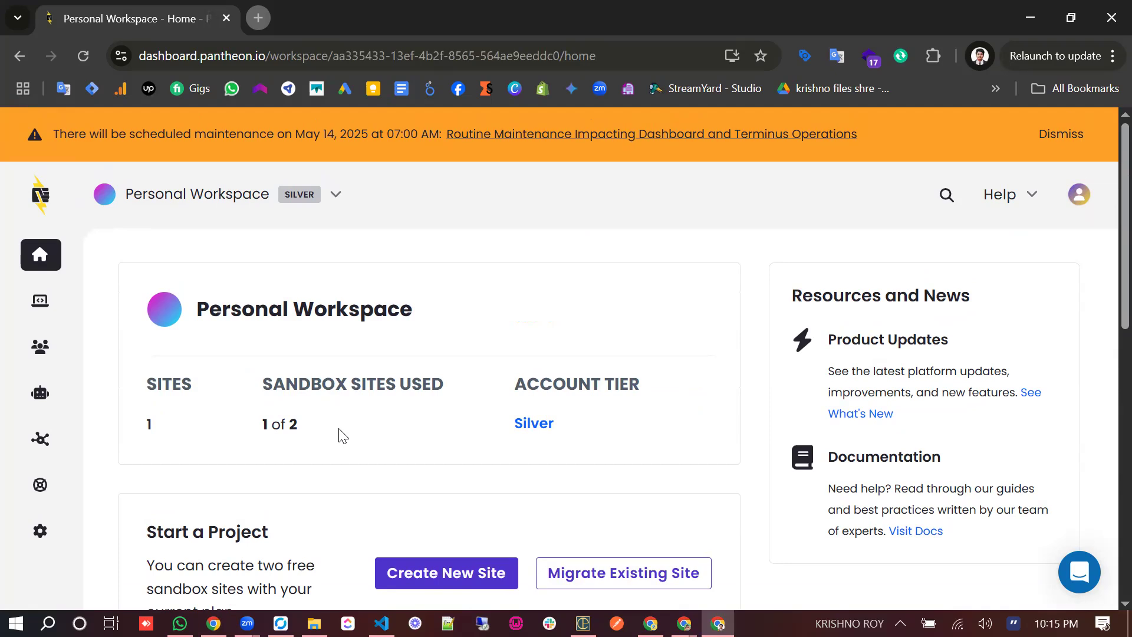
{"action": "left_click", "coordinate": [1048, 134]}
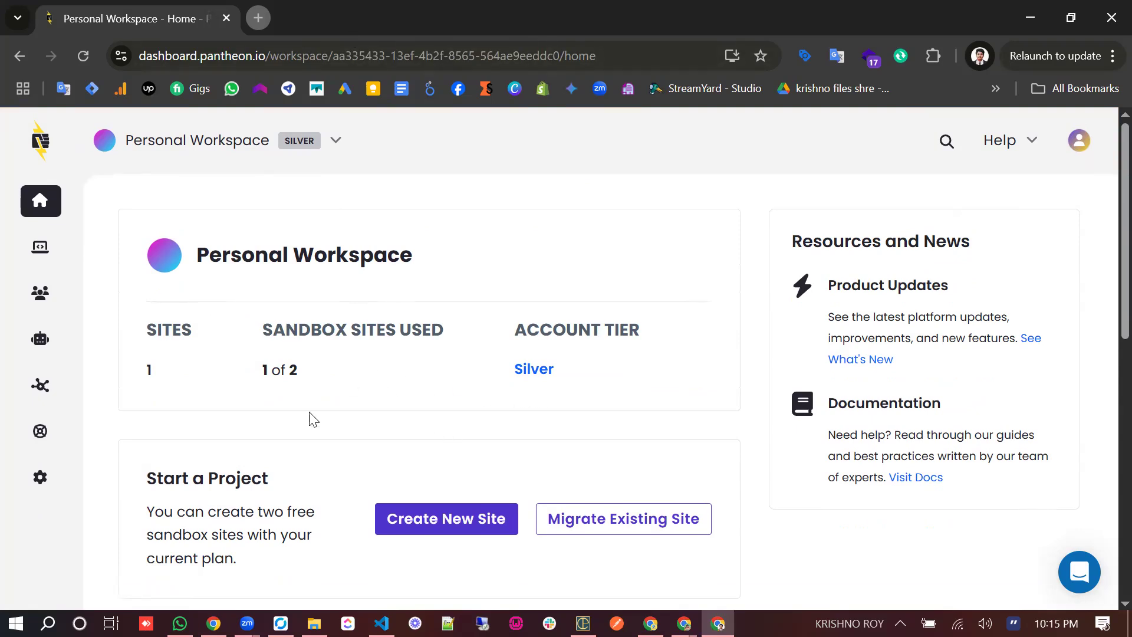
Step: Open the amar1212 site from the workspace's site list and view its development site in the browser
{"action": "left_click", "coordinate": [43, 255]}
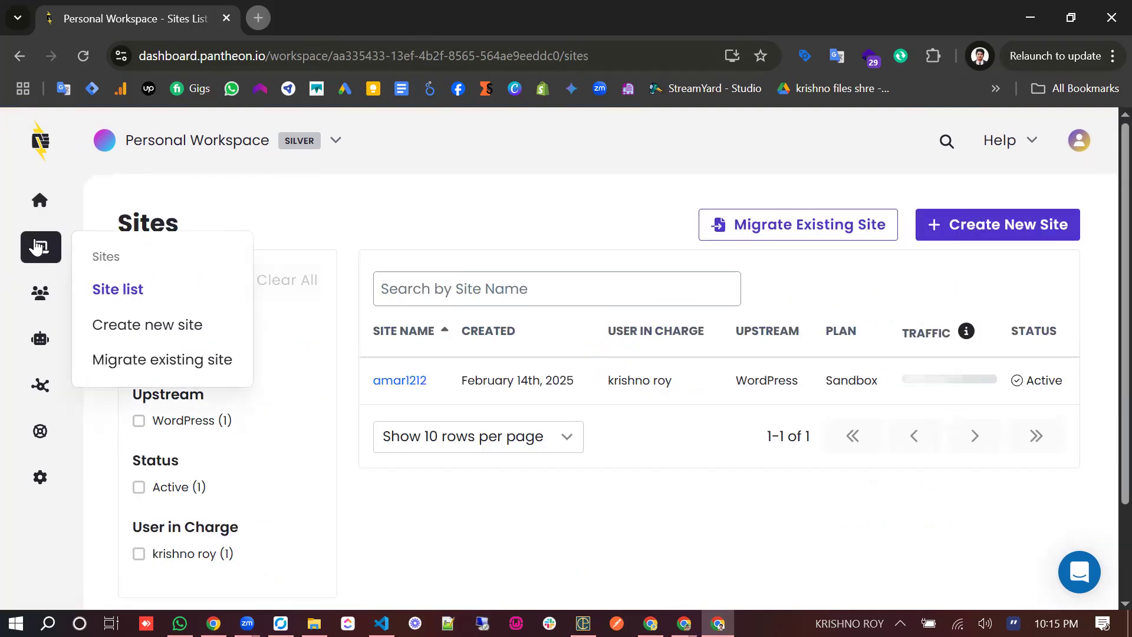
{"action": "left_click", "coordinate": [404, 383]}
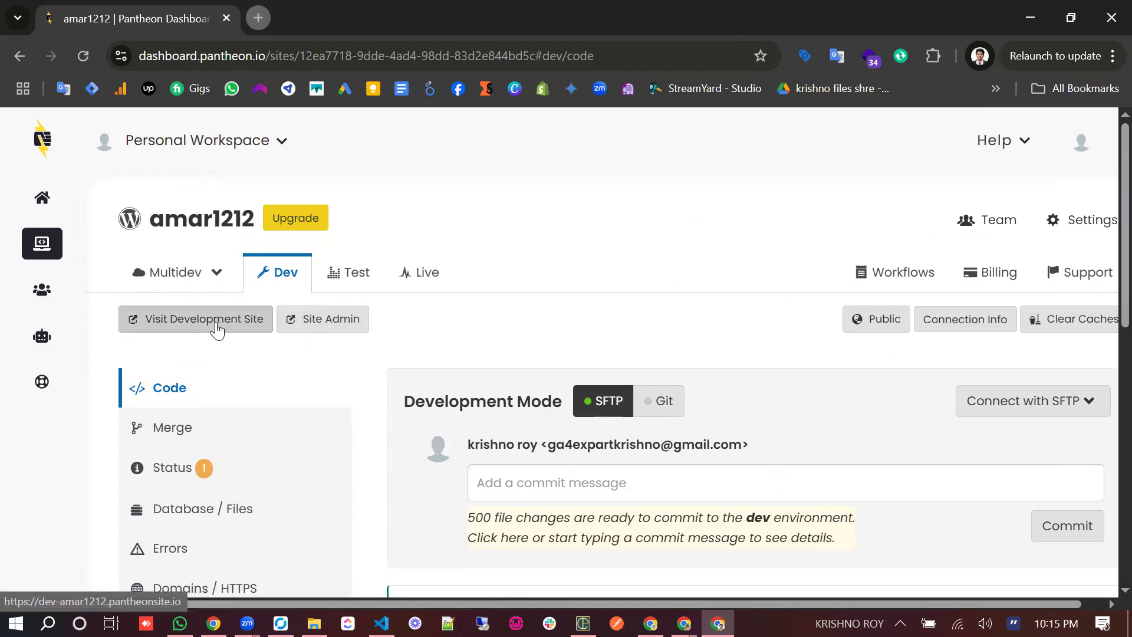
{"action": "left_click", "coordinate": [217, 322]}
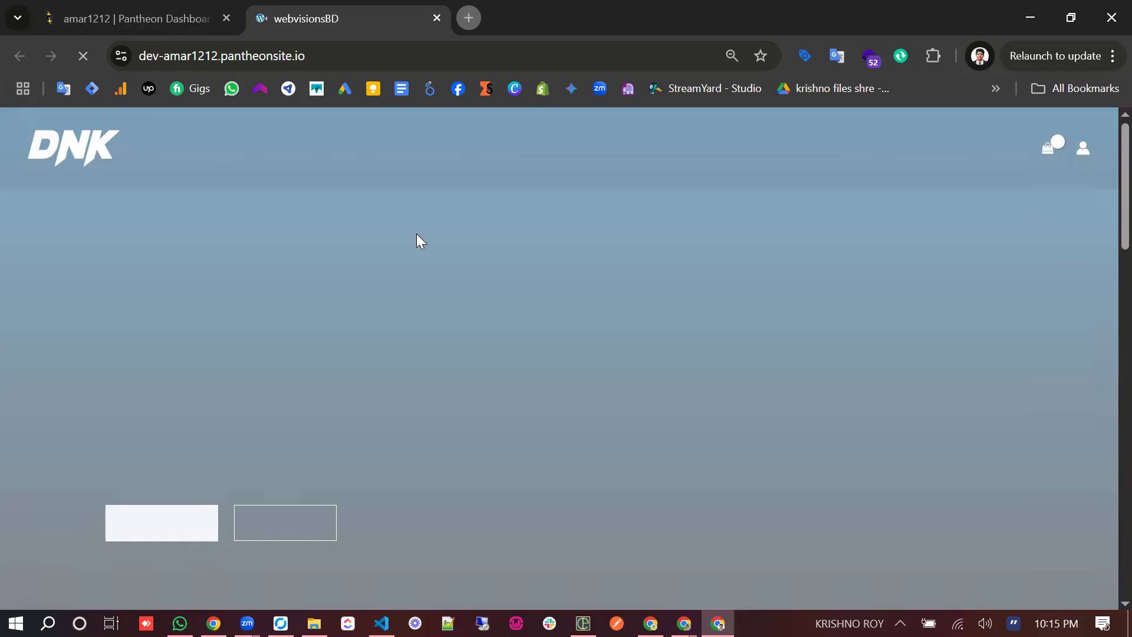
{"action": "scroll", "coordinate": [432, 282], "scroll_direction": "down", "scroll_amount": 6}
{"action": "scroll", "coordinate": [407, 301], "scroll_direction": "up", "scroll_amount": 2}
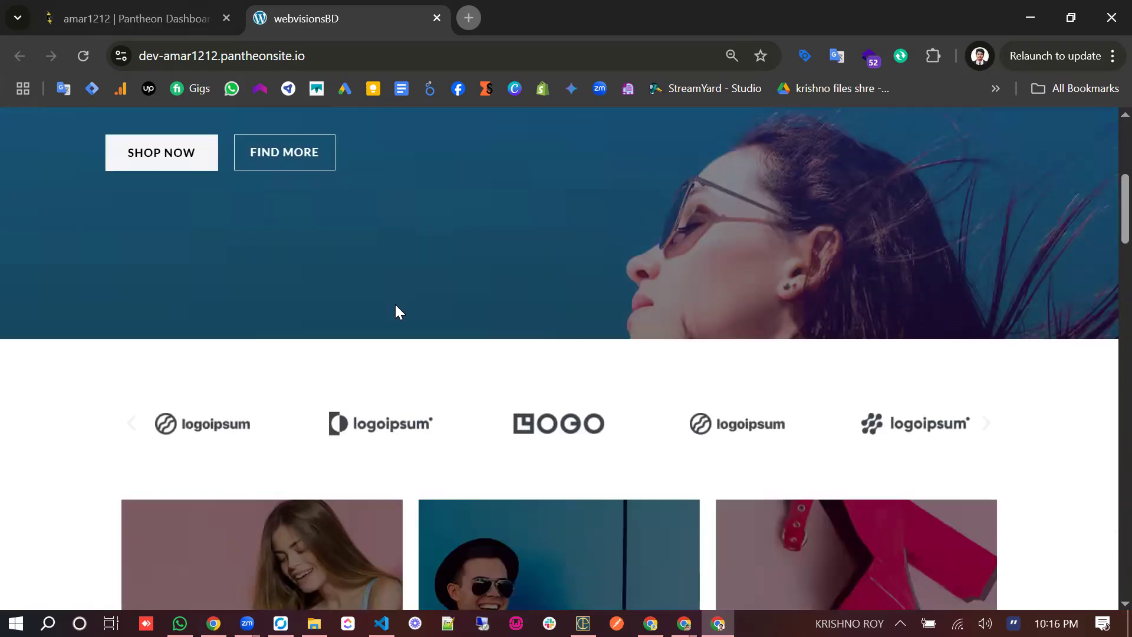
{"action": "scroll", "coordinate": [407, 312], "scroll_direction": "down", "scroll_amount": 5}
{"action": "scroll", "coordinate": [414, 317], "scroll_direction": "up", "scroll_amount": 8}
Step: Go to the development site's wp-admin address and log in to WordPress with the saved credentials
{"action": "left_click", "coordinate": [360, 55]}
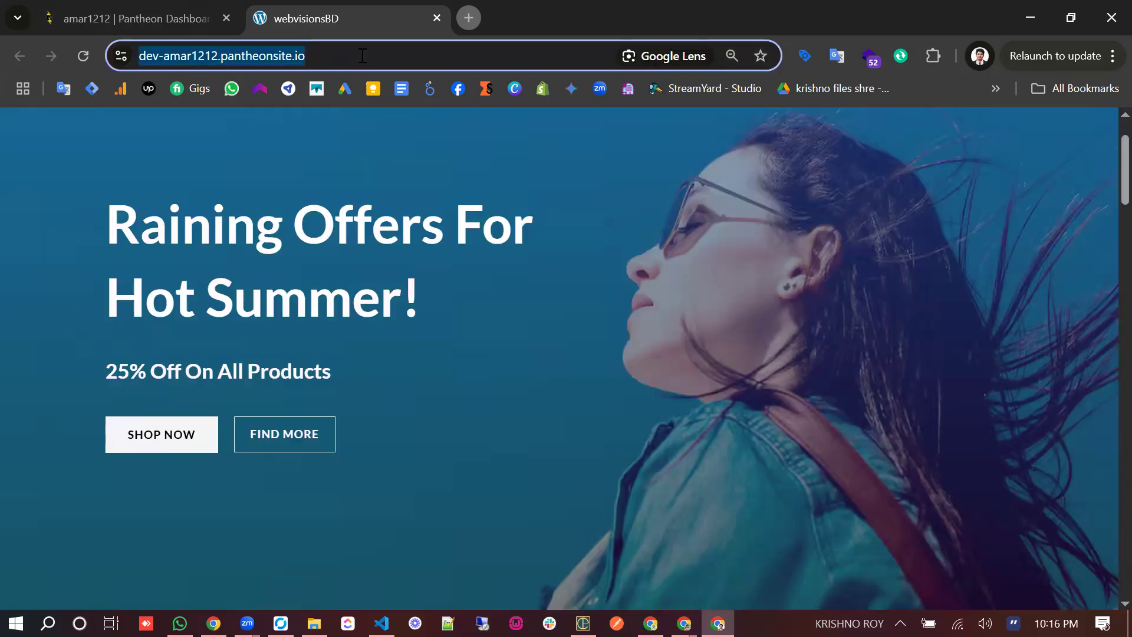
{"action": "left_click", "coordinate": [366, 55]}
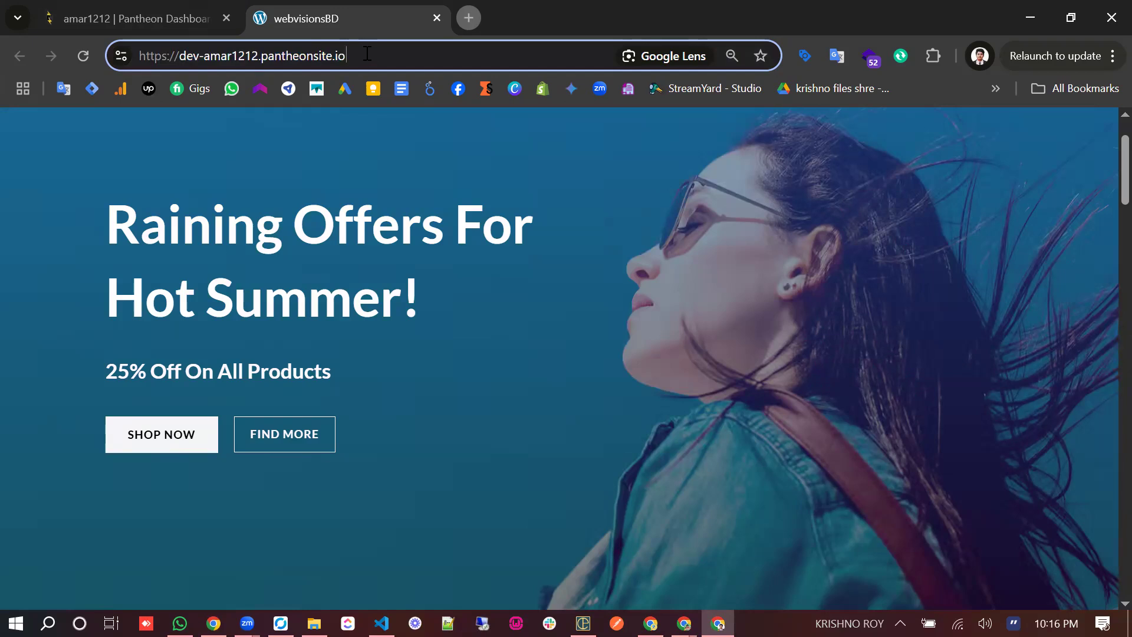
{"action": "type", "text": "/"}
{"action": "key", "text": "Return"}
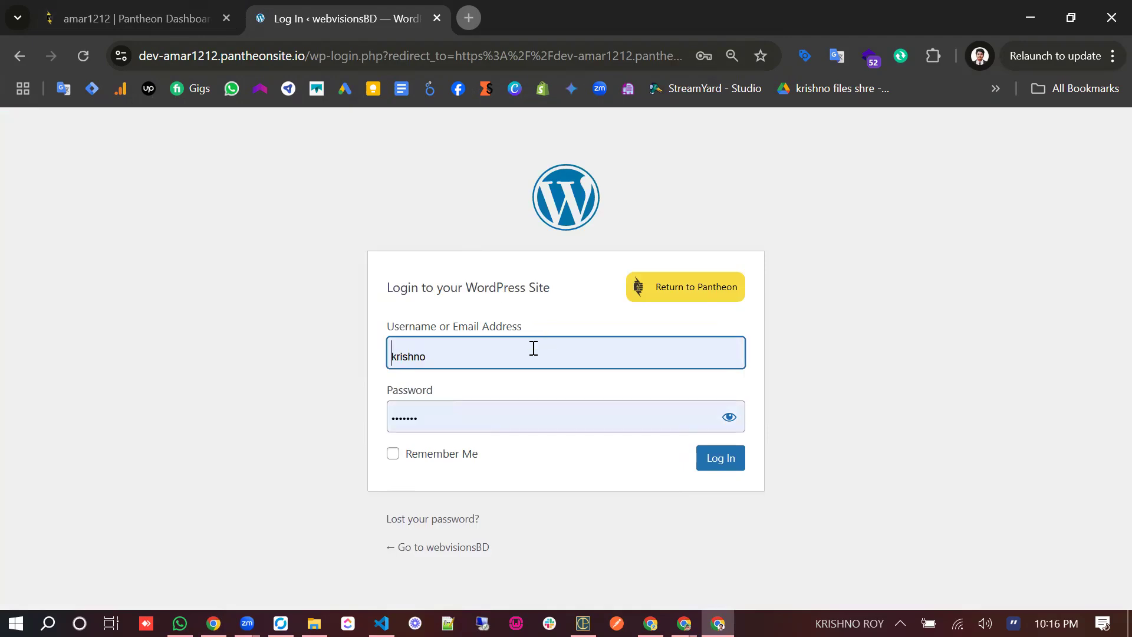
{"action": "left_click", "coordinate": [426, 334]}
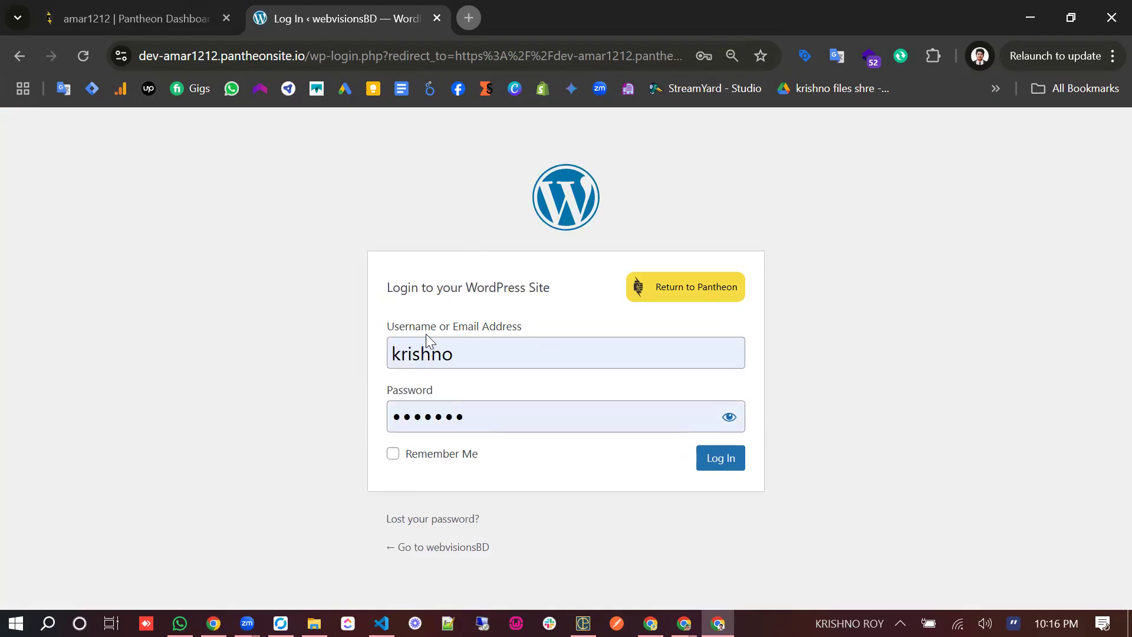
{"action": "left_click", "coordinate": [721, 460]}
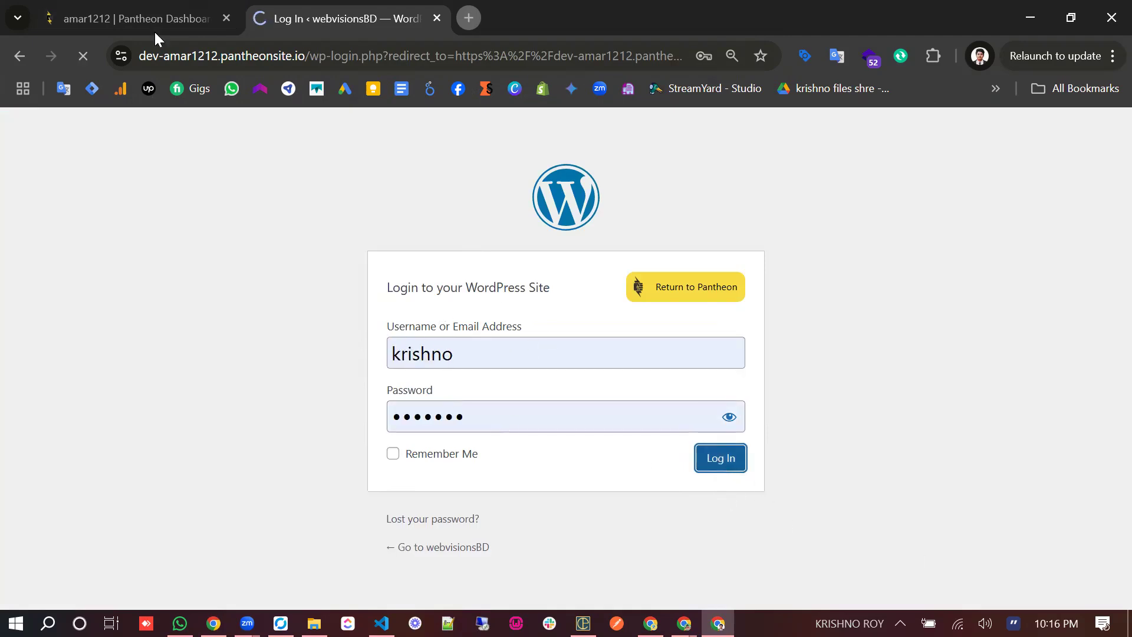
Step: Examine Pantheon's Site Admin option, the wp-admin part of the WordPress address and the dashboard's menu entries
{"action": "left_click", "coordinate": [156, 13]}
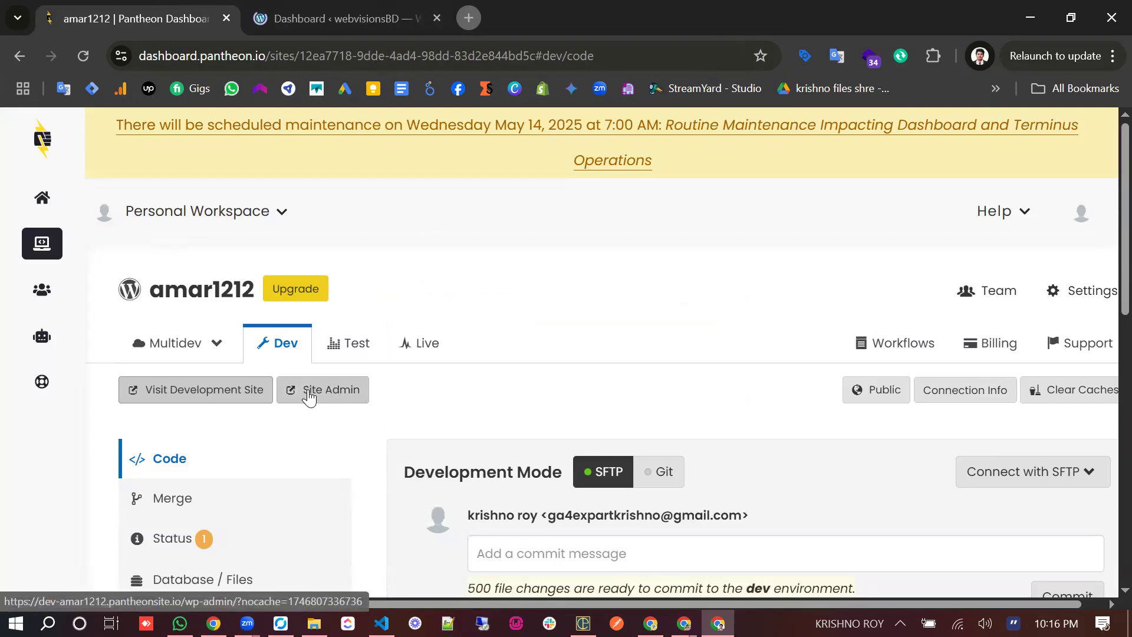
{"action": "left_click", "coordinate": [371, 13]}
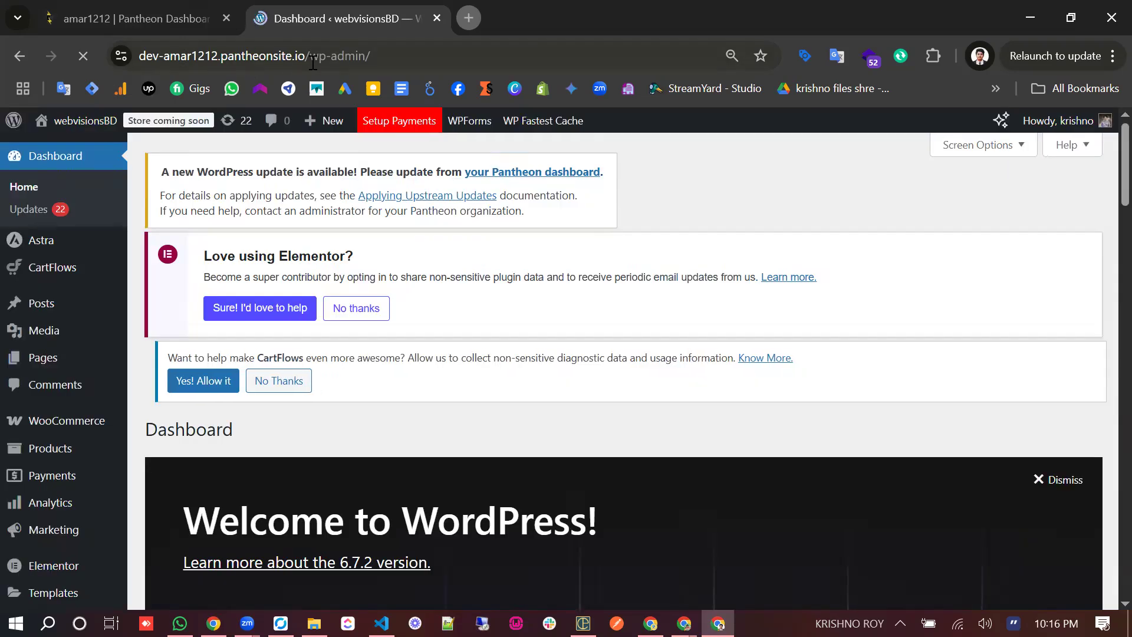
{"action": "left_click", "coordinate": [312, 57]}
{"action": "left_click", "coordinate": [456, 57]}
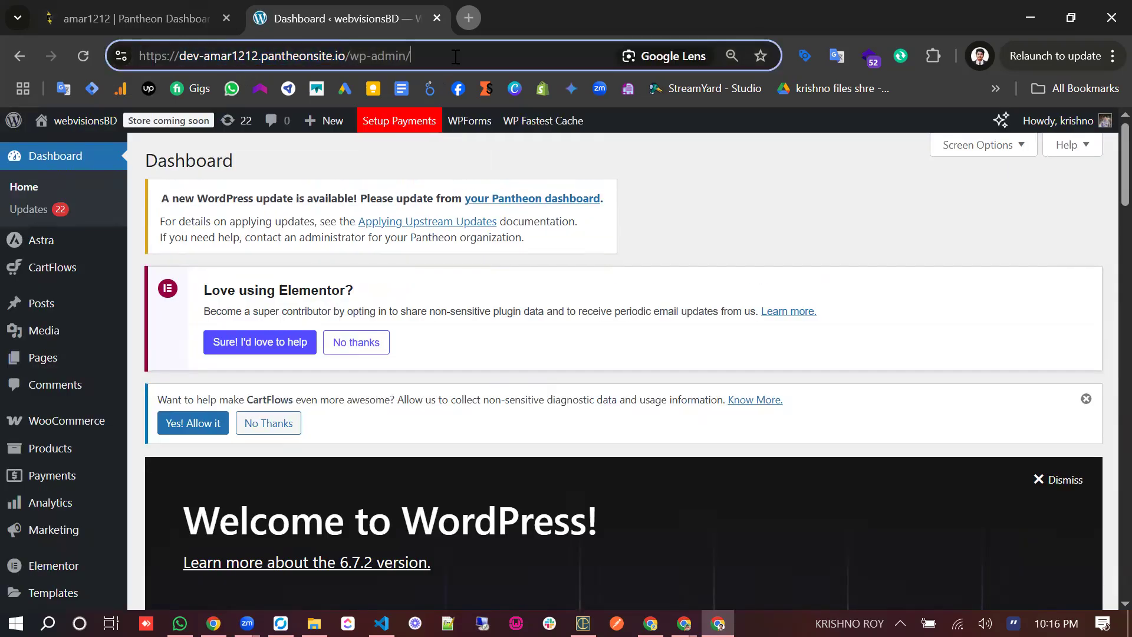
{"action": "left_click_drag", "start_coordinate": [347, 55], "coordinate": [433, 55]}
{"action": "left_click", "coordinate": [470, 56]}
{"action": "left_click", "coordinate": [729, 330]}
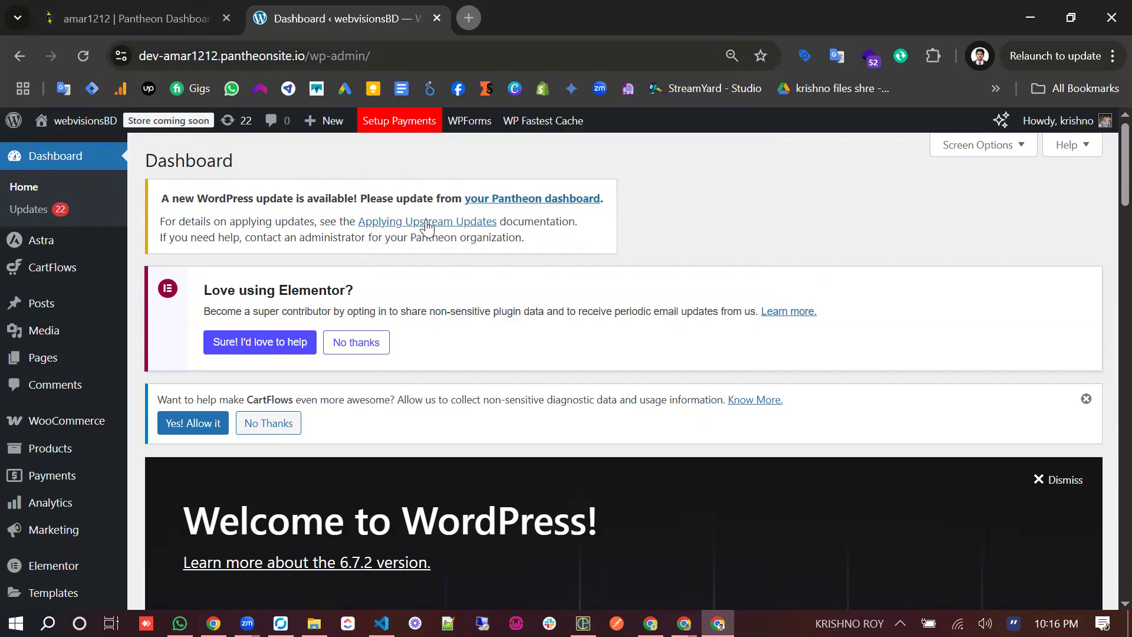
{"action": "left_click", "coordinate": [394, 59]}
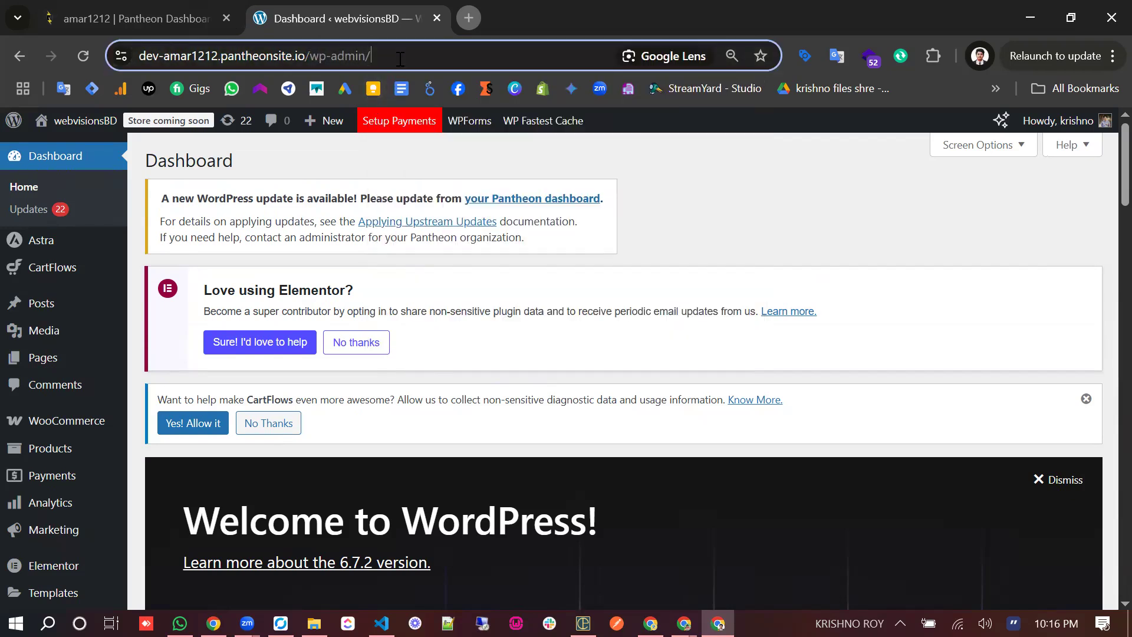
{"action": "left_click", "coordinate": [411, 56]}
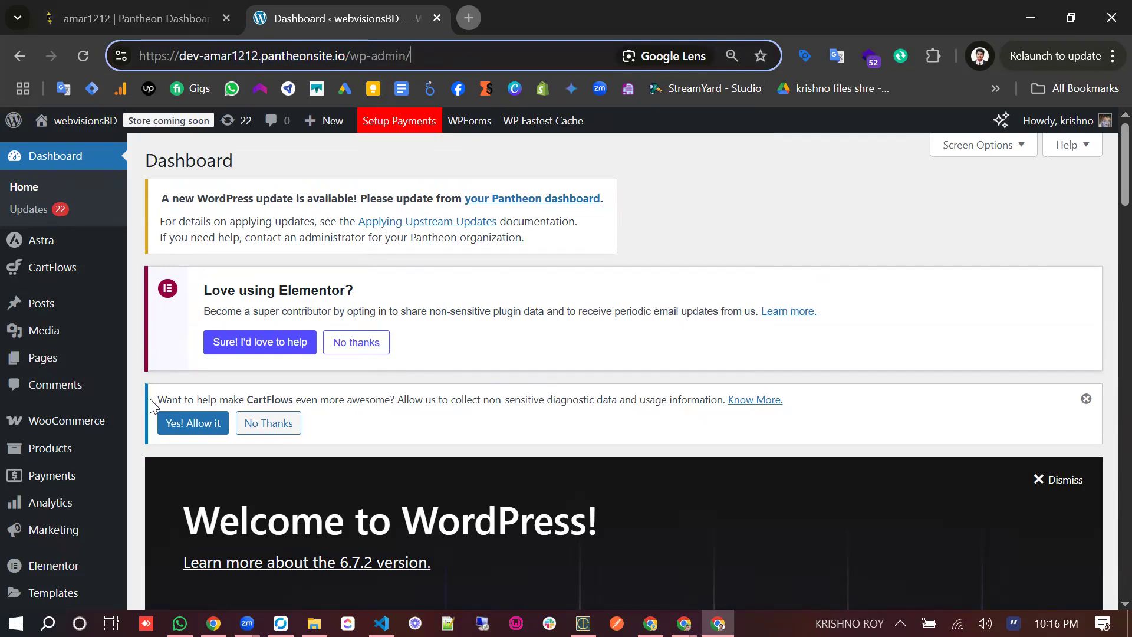
{"action": "scroll", "coordinate": [260, 389], "scroll_direction": "down", "scroll_amount": 3}
{"action": "scroll", "coordinate": [260, 413], "scroll_direction": "up", "scroll_amount": 3}
{"action": "scroll", "coordinate": [230, 464], "scroll_direction": "down", "scroll_amount": 4}
{"action": "scroll", "coordinate": [130, 407], "scroll_direction": "up", "scroll_amount": 5}
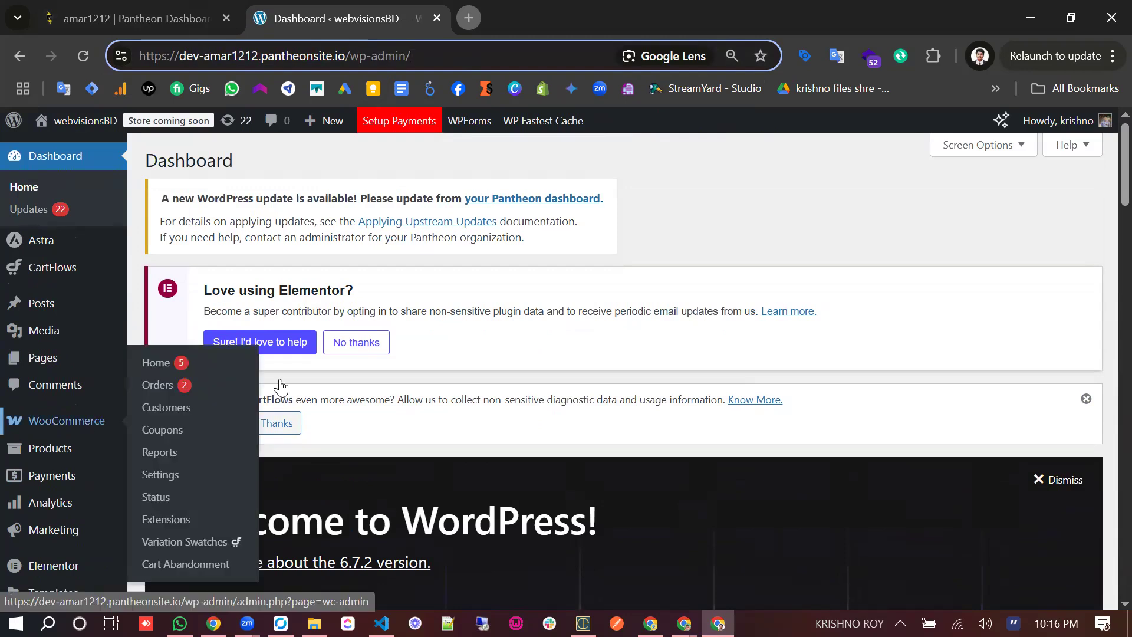
Step: Create a new WordPress page titled "Design" and look over its page settings
{"action": "mouse_move", "coordinate": [61, 362]}
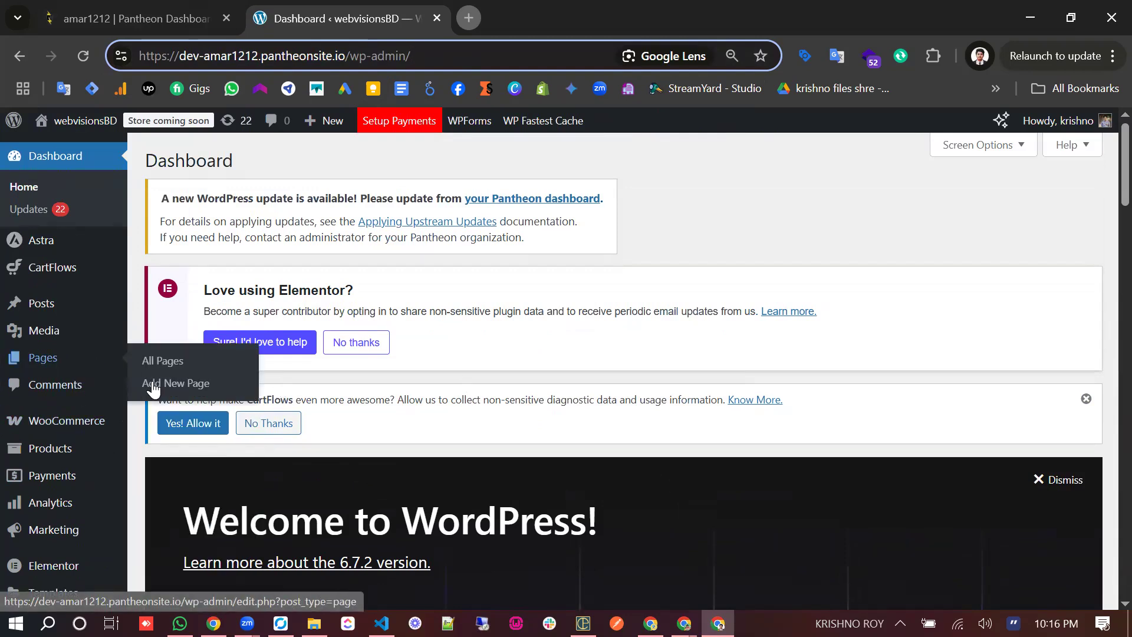
{"action": "left_click", "coordinate": [194, 390]}
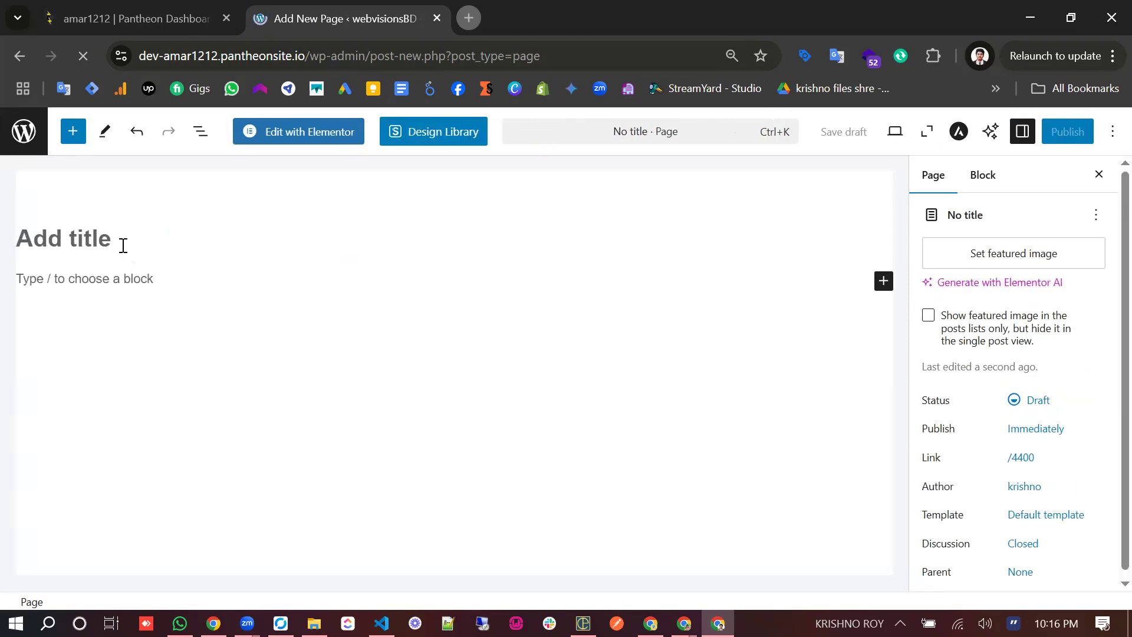
{"action": "left_click", "coordinate": [130, 245]}
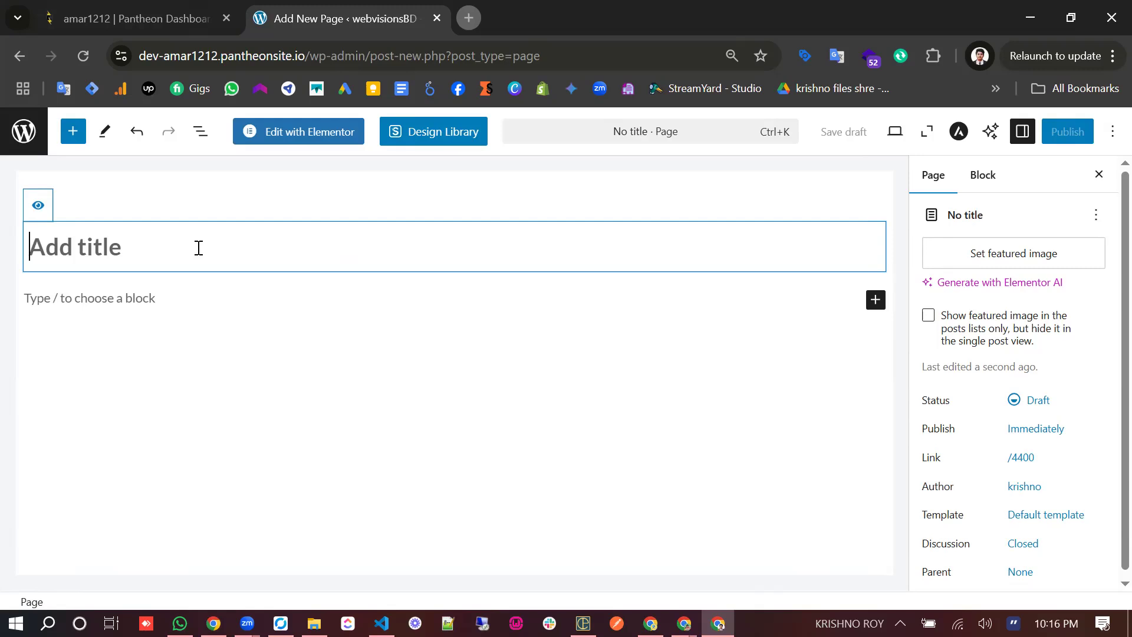
{"action": "type", "text": "Design"}
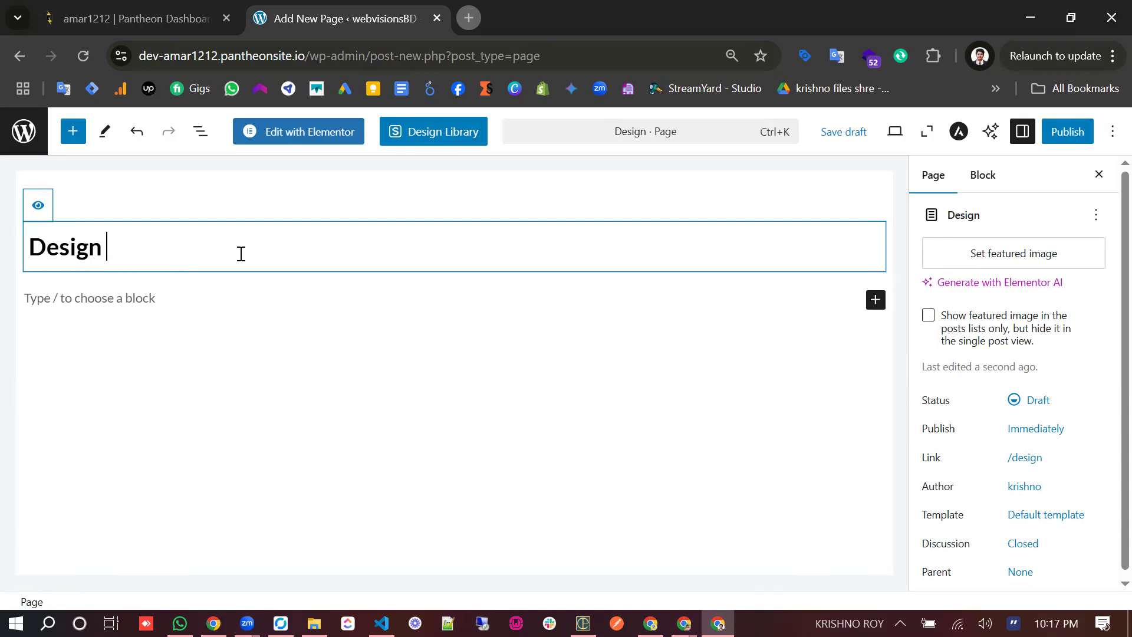
{"action": "scroll", "coordinate": [1010, 430], "scroll_direction": "down", "scroll_amount": 1}
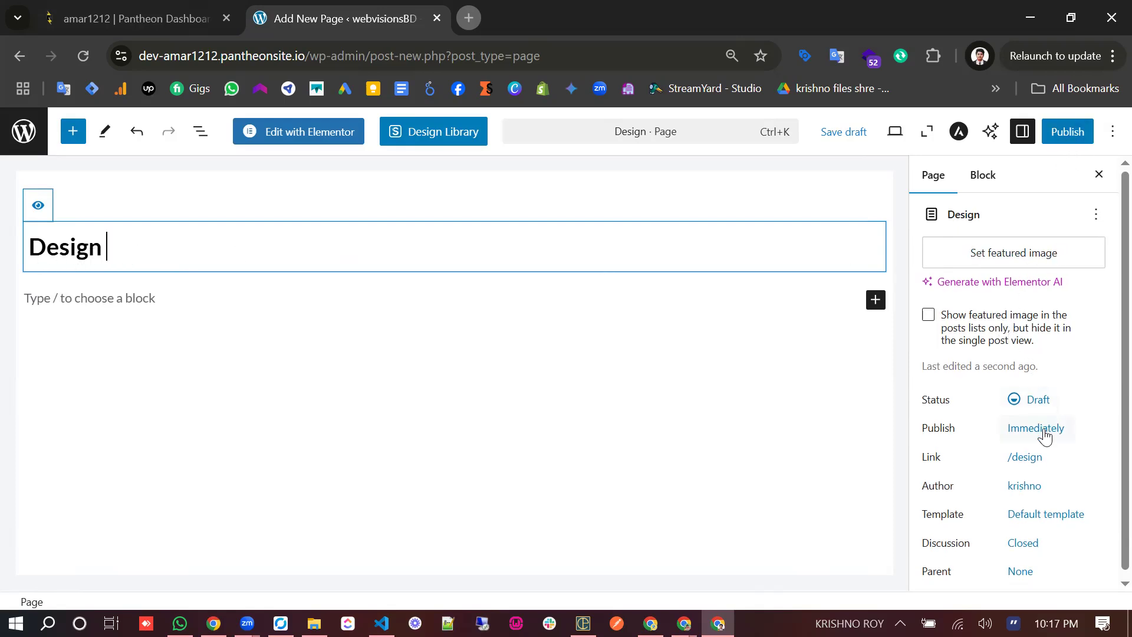
{"action": "scroll", "coordinate": [1031, 427], "scroll_direction": "up", "scroll_amount": 1}
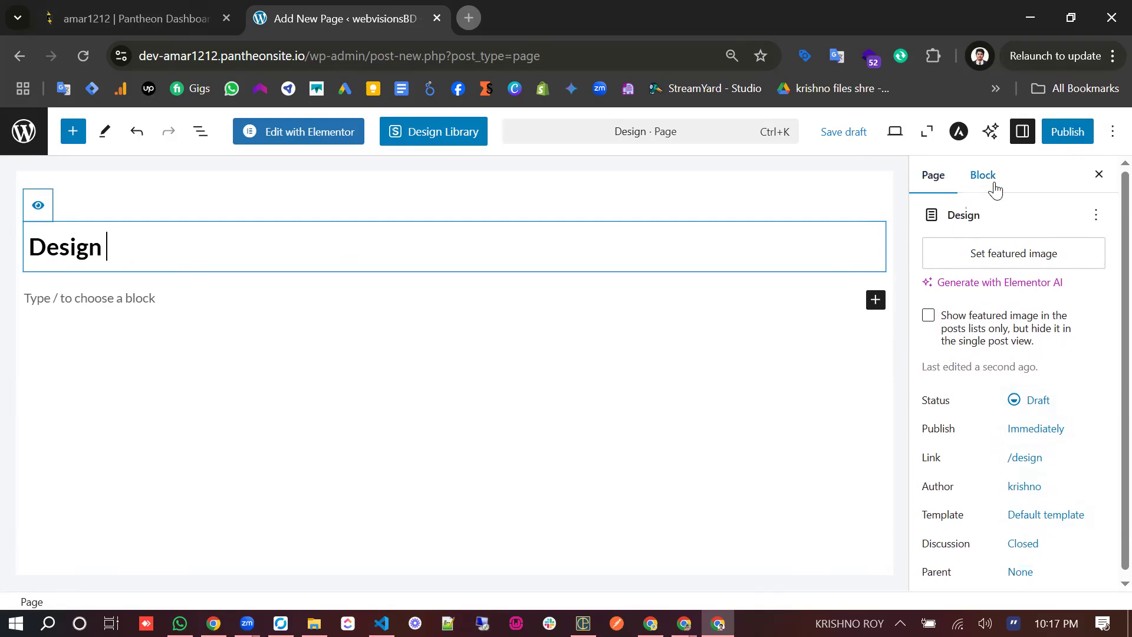
{"action": "scroll", "coordinate": [984, 254], "scroll_direction": "down", "scroll_amount": 1}
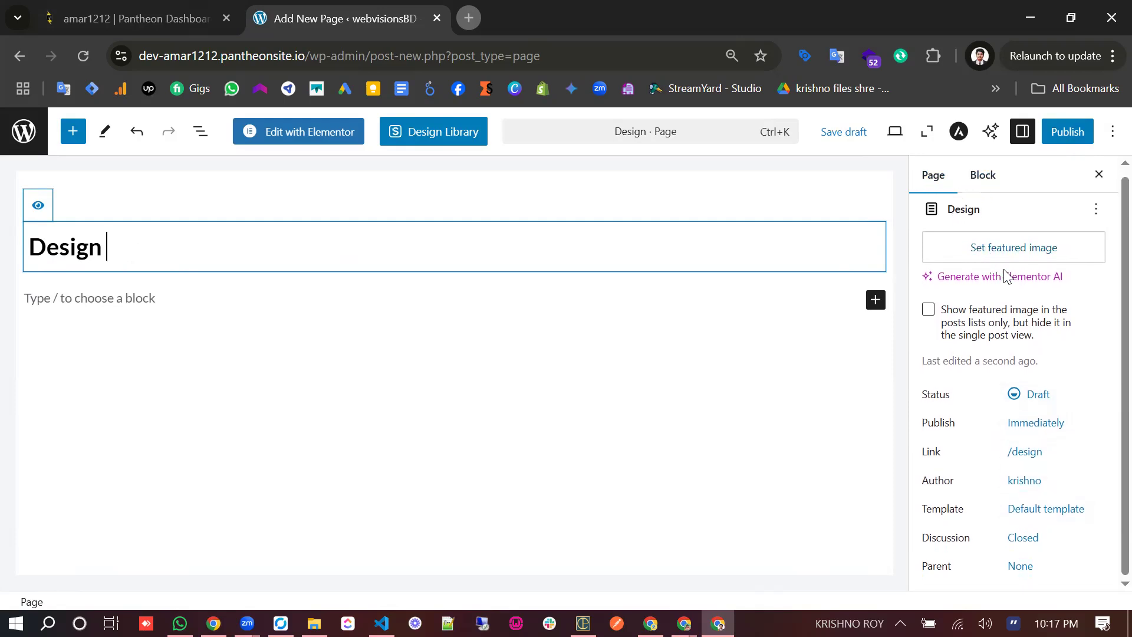
{"action": "scroll", "coordinate": [989, 318], "scroll_direction": "up", "scroll_amount": 1}
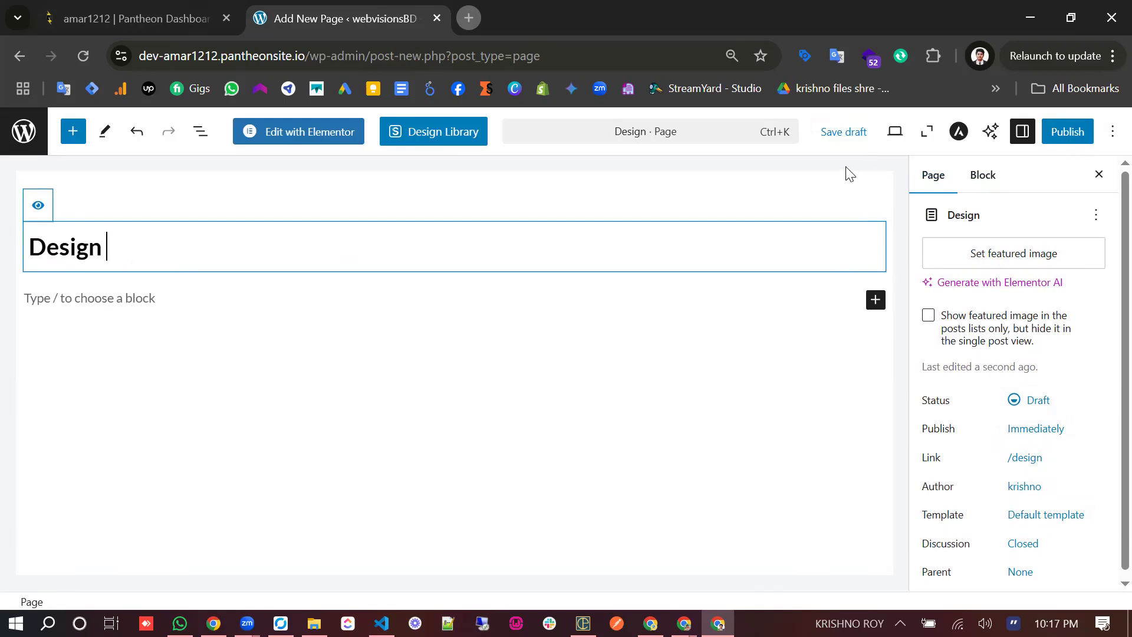
Step: Review the Design page's visibility and publish date options, then publish the page
{"action": "left_click", "coordinate": [1065, 131]}
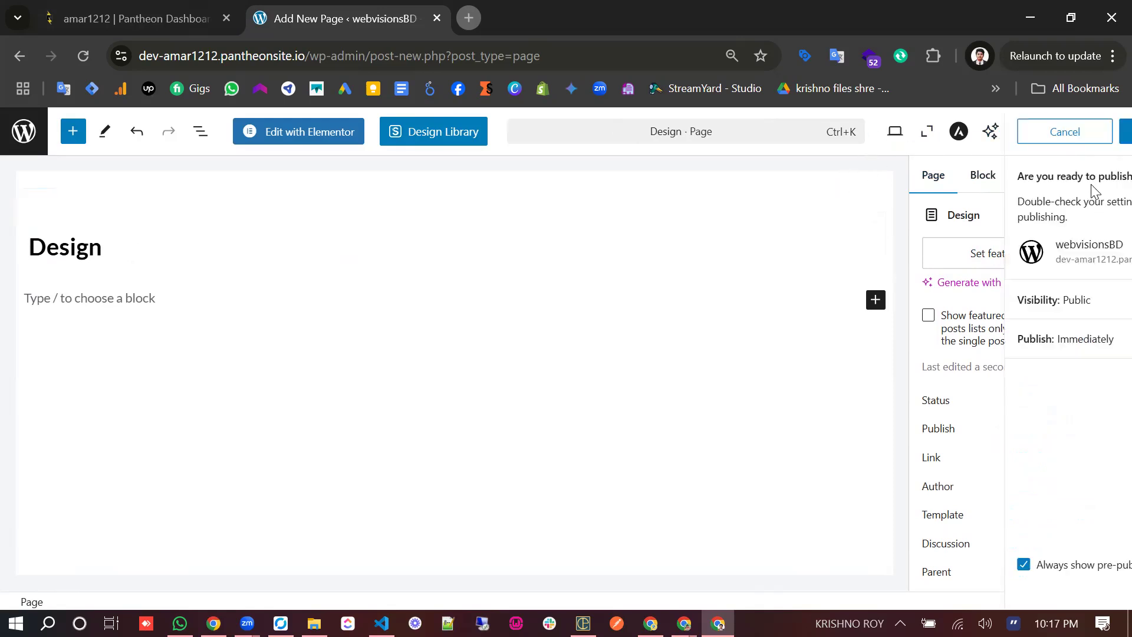
{"action": "left_click", "coordinate": [1107, 301]}
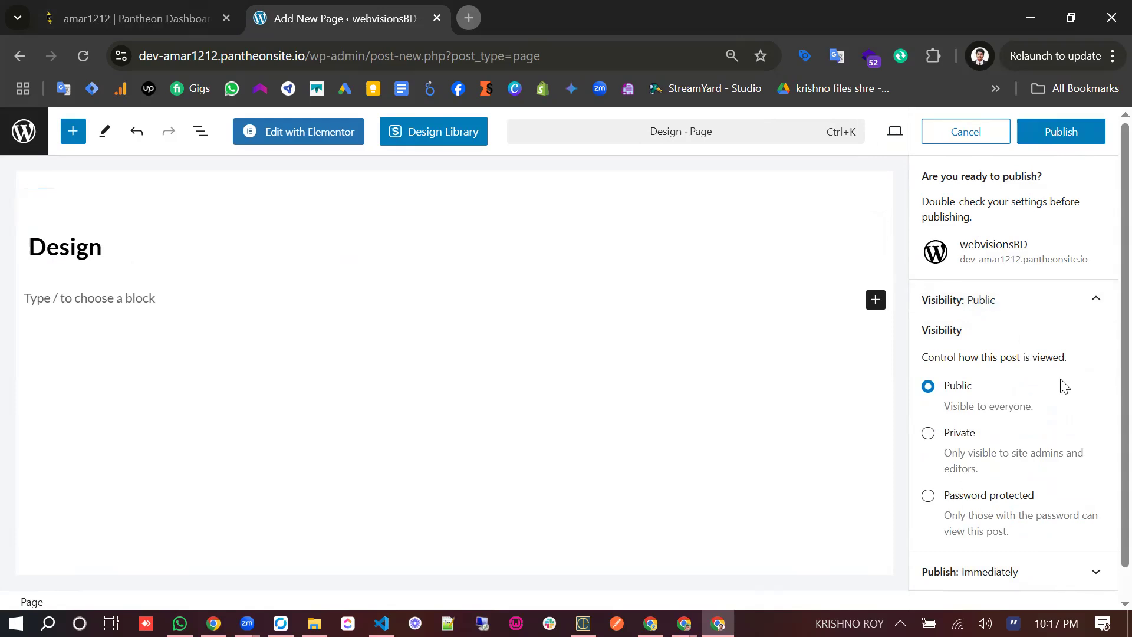
{"action": "left_click", "coordinate": [1093, 299]}
{"action": "left_click", "coordinate": [1095, 339]}
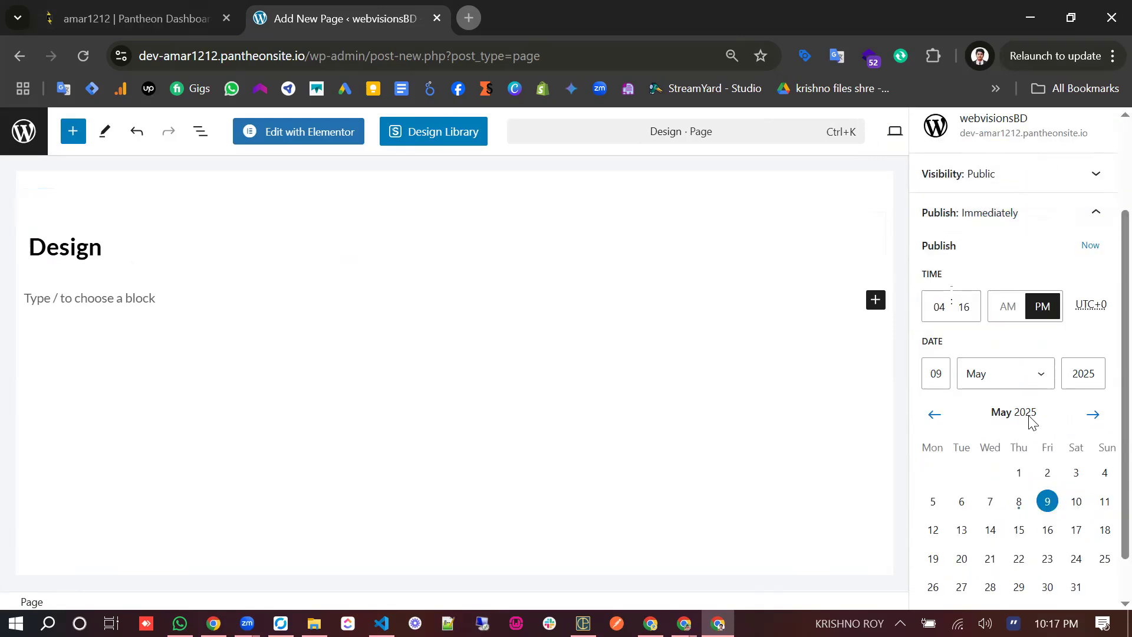
{"action": "scroll", "coordinate": [1106, 277], "scroll_direction": "up", "scroll_amount": 2}
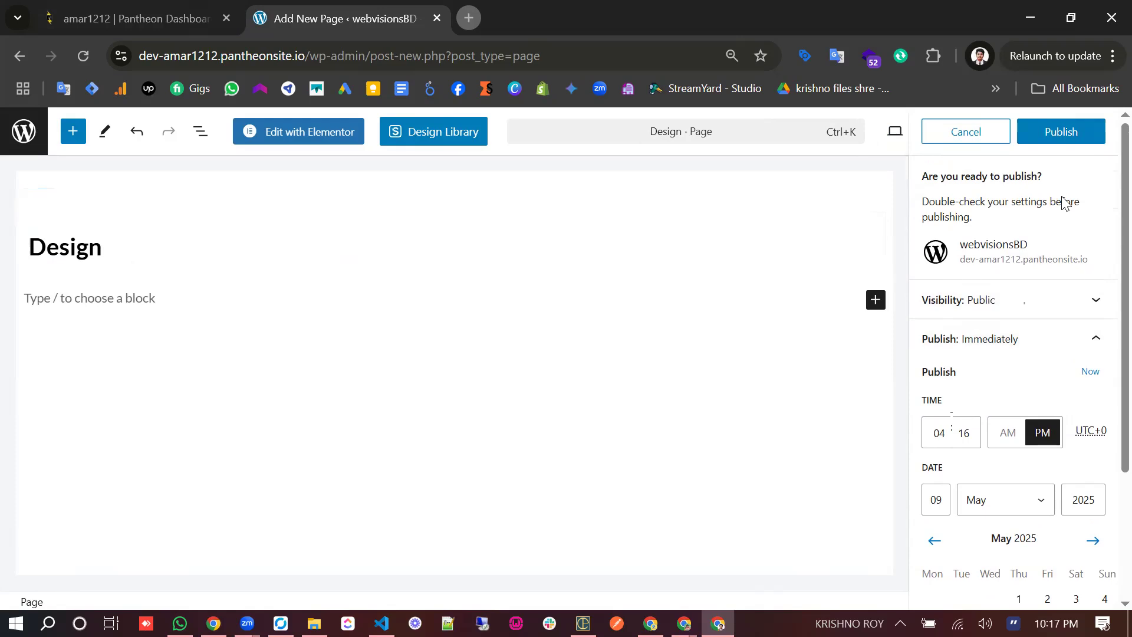
{"action": "left_click", "coordinate": [1096, 343]}
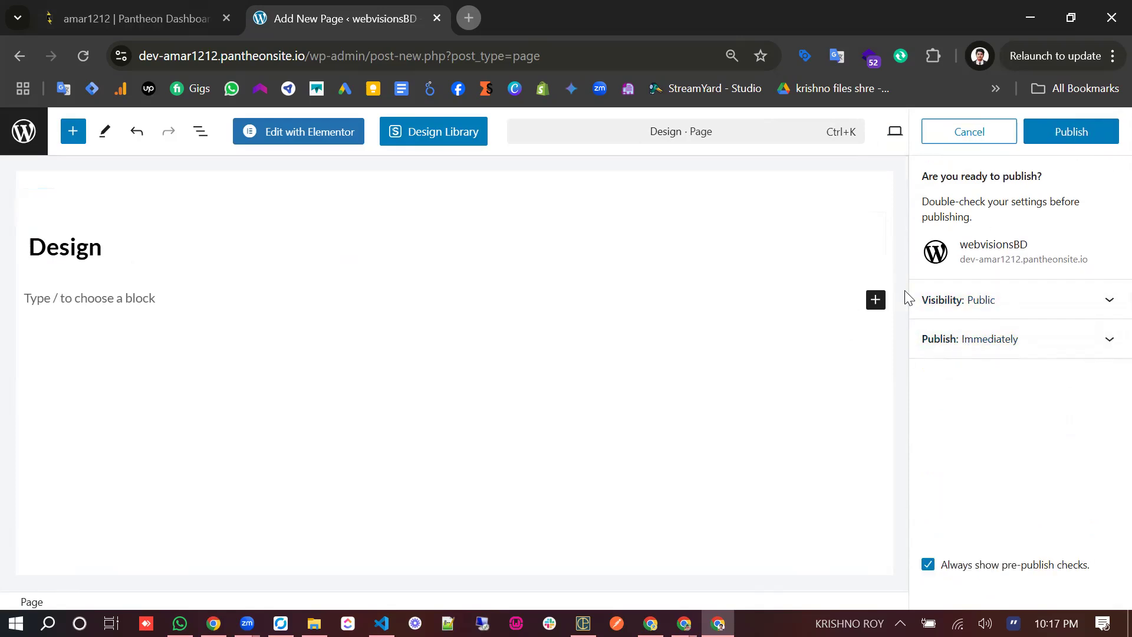
{"action": "left_click", "coordinate": [1088, 129]}
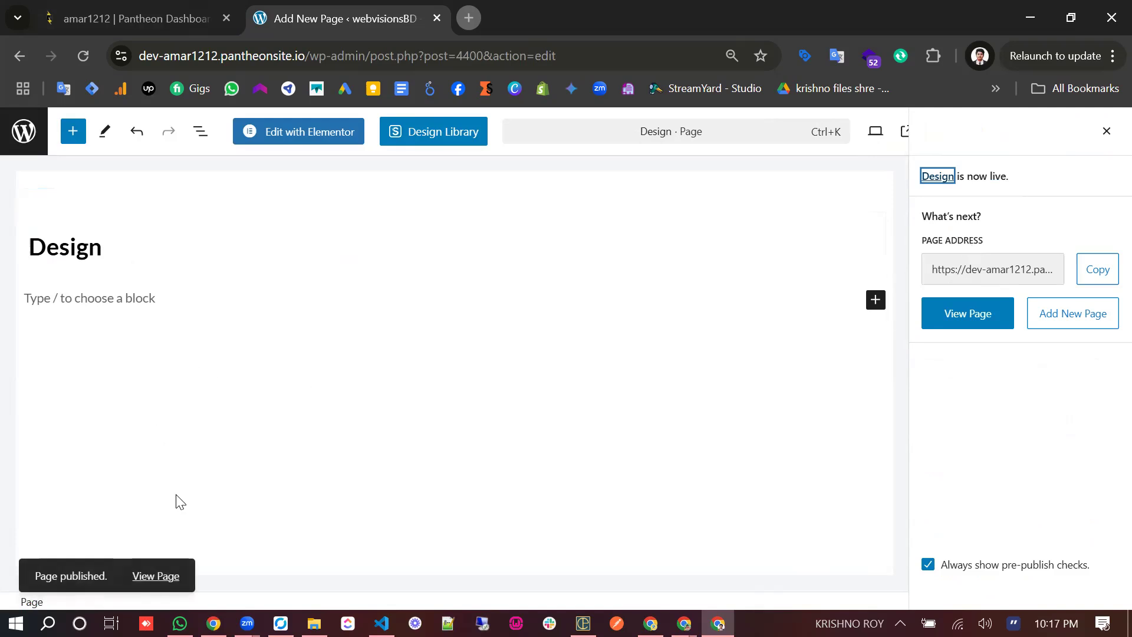
Step: View the published Design page on the site and check its title and the header navigation
{"action": "left_click", "coordinate": [169, 577]}
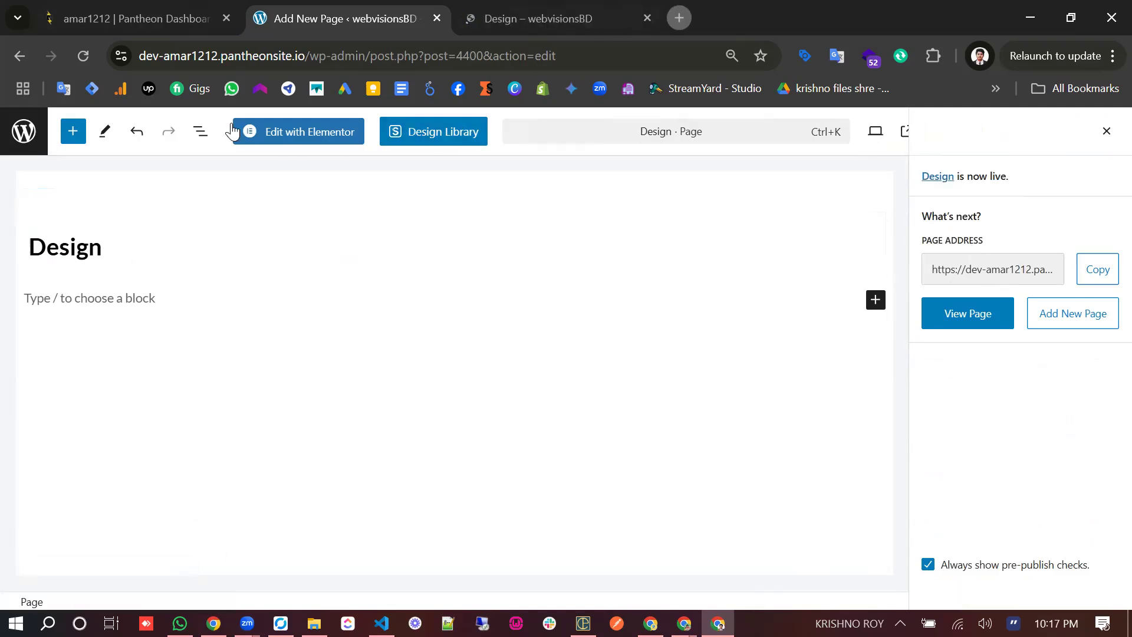
{"action": "left_click", "coordinate": [500, 8]}
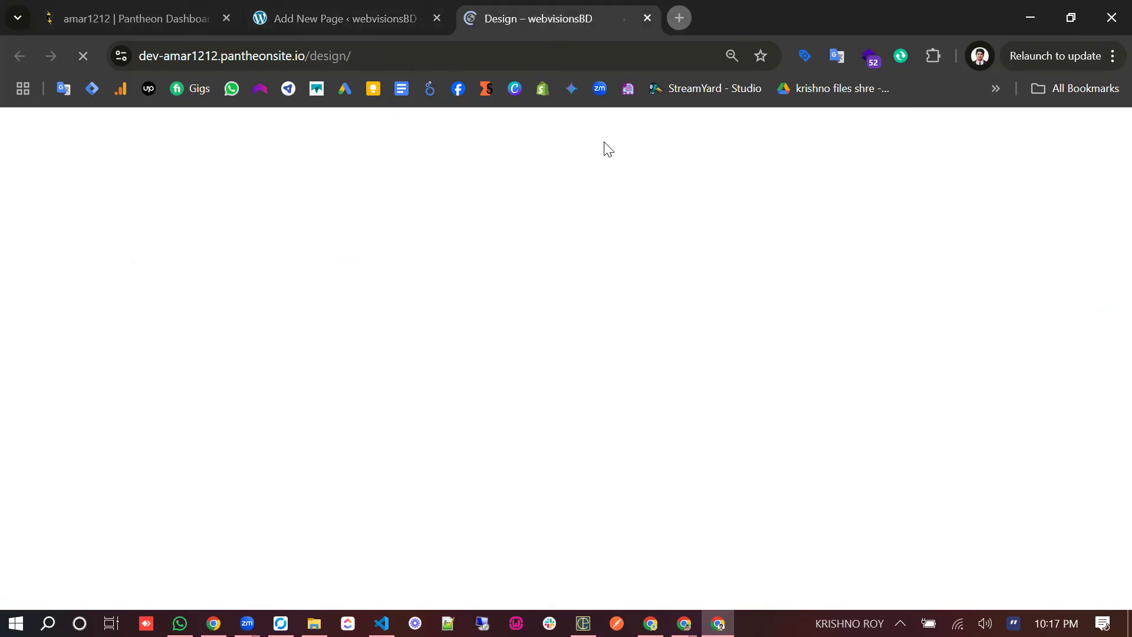
{"action": "left_click_drag", "start_coordinate": [148, 358], "coordinate": [361, 382]}
{"action": "left_click", "coordinate": [586, 375]}
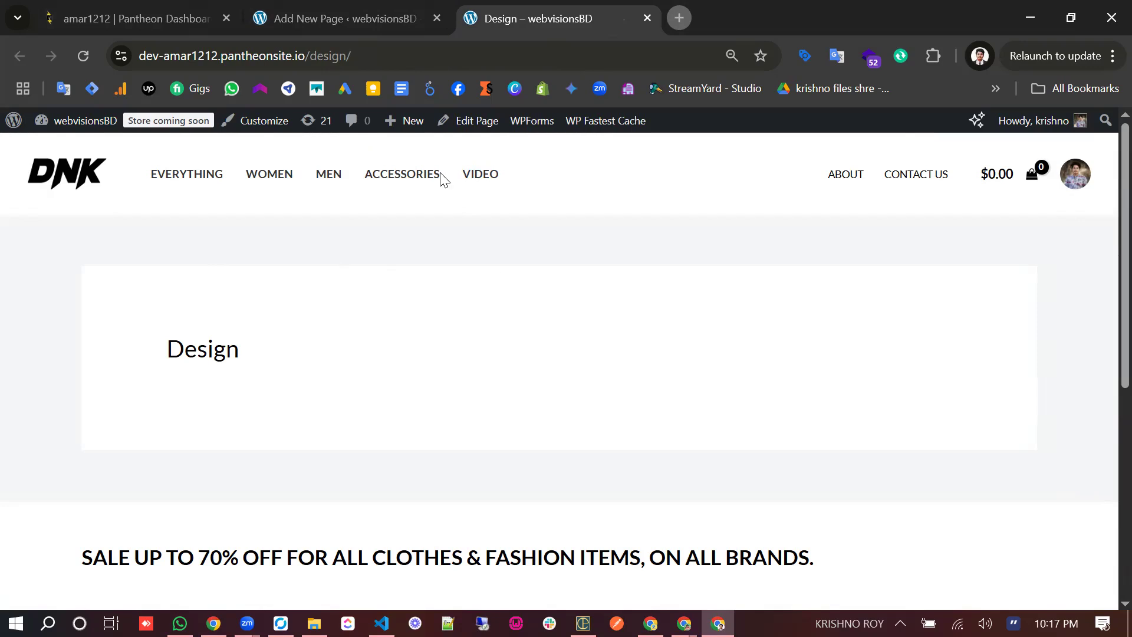
{"action": "left_click_drag", "start_coordinate": [609, 180], "coordinate": [551, 197]}
{"action": "left_click", "coordinate": [534, 183]}
Step: Return to the WordPress admin, open the Appearance menu editor and look over the Main Menu's items
{"action": "mouse_move", "coordinate": [10, 125]}
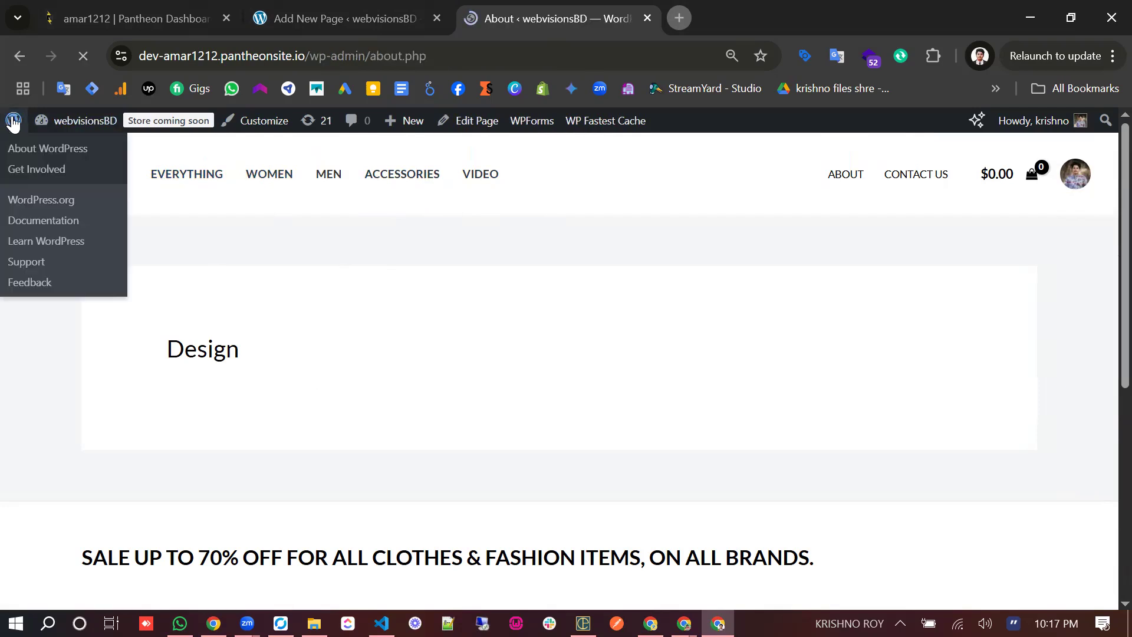
{"action": "scroll", "coordinate": [89, 488], "scroll_direction": "down", "scroll_amount": 5}
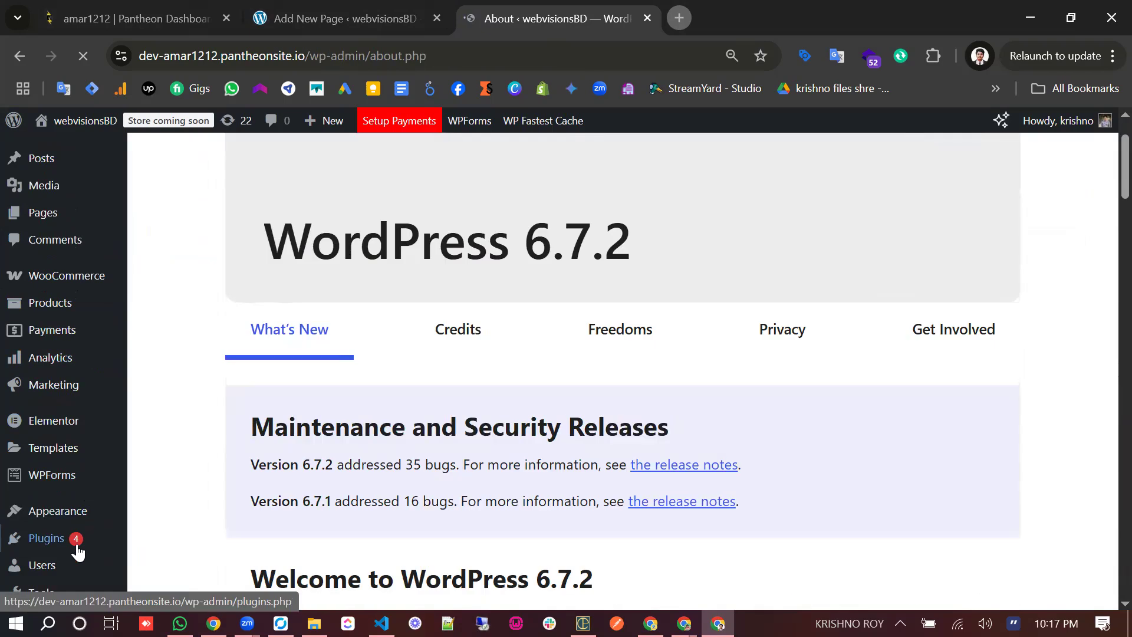
{"action": "mouse_move", "coordinate": [56, 511]}
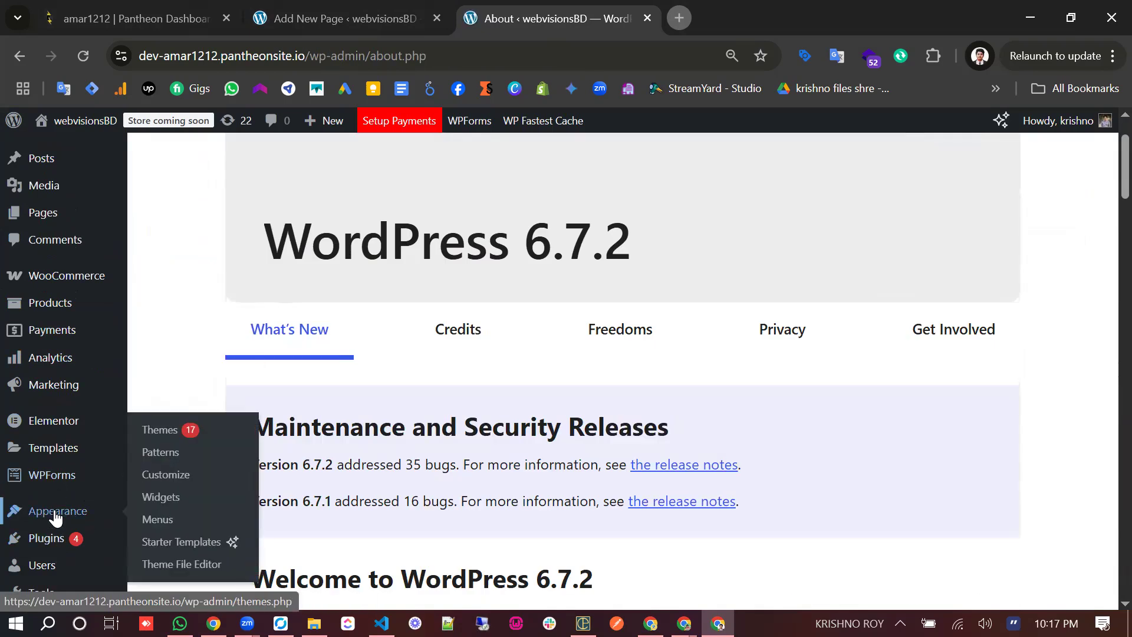
{"action": "left_click", "coordinate": [158, 520]}
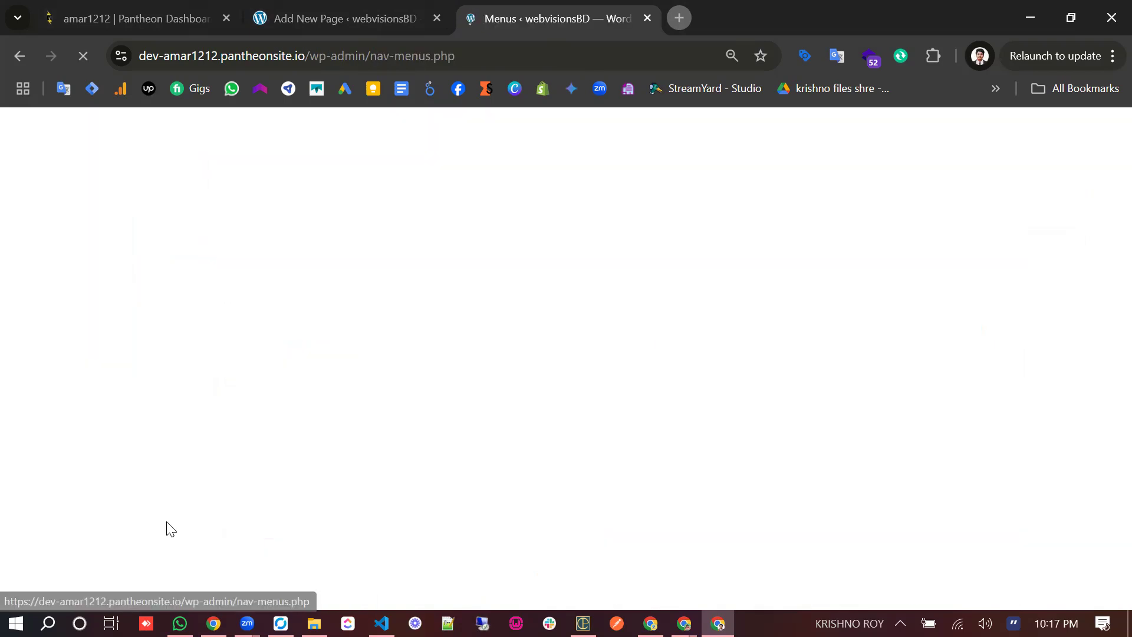
{"action": "scroll", "coordinate": [456, 457], "scroll_direction": "down", "scroll_amount": 5}
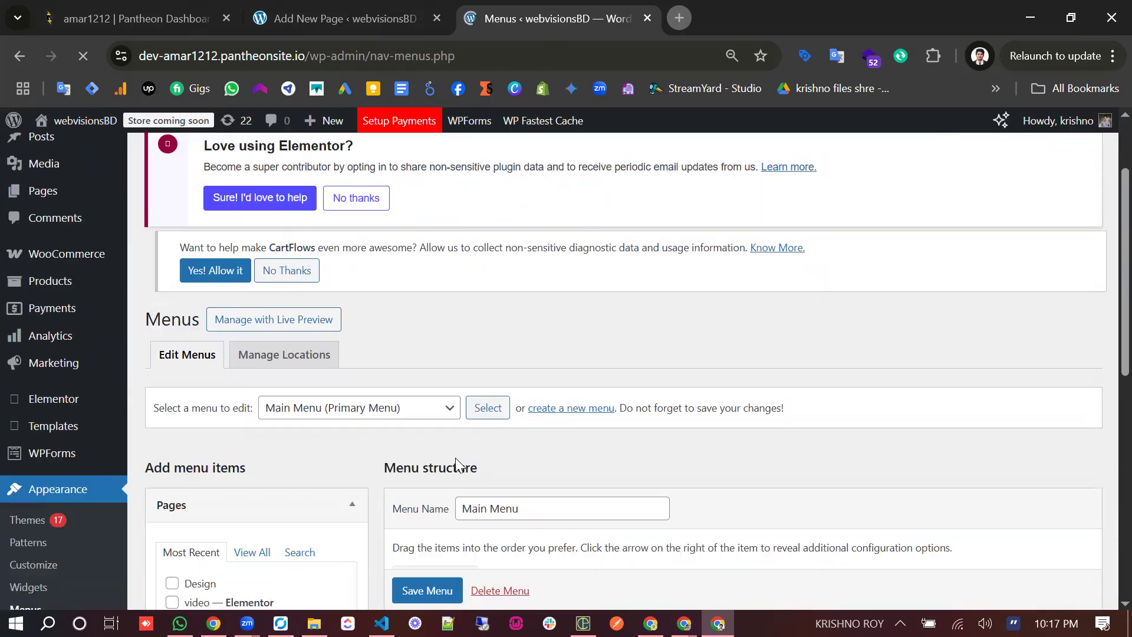
{"action": "scroll", "coordinate": [411, 500], "scroll_direction": "down", "scroll_amount": 3}
{"action": "scroll", "coordinate": [434, 470], "scroll_direction": "up", "scroll_amount": 3}
{"action": "scroll", "coordinate": [435, 477], "scroll_direction": "down", "scroll_amount": 3}
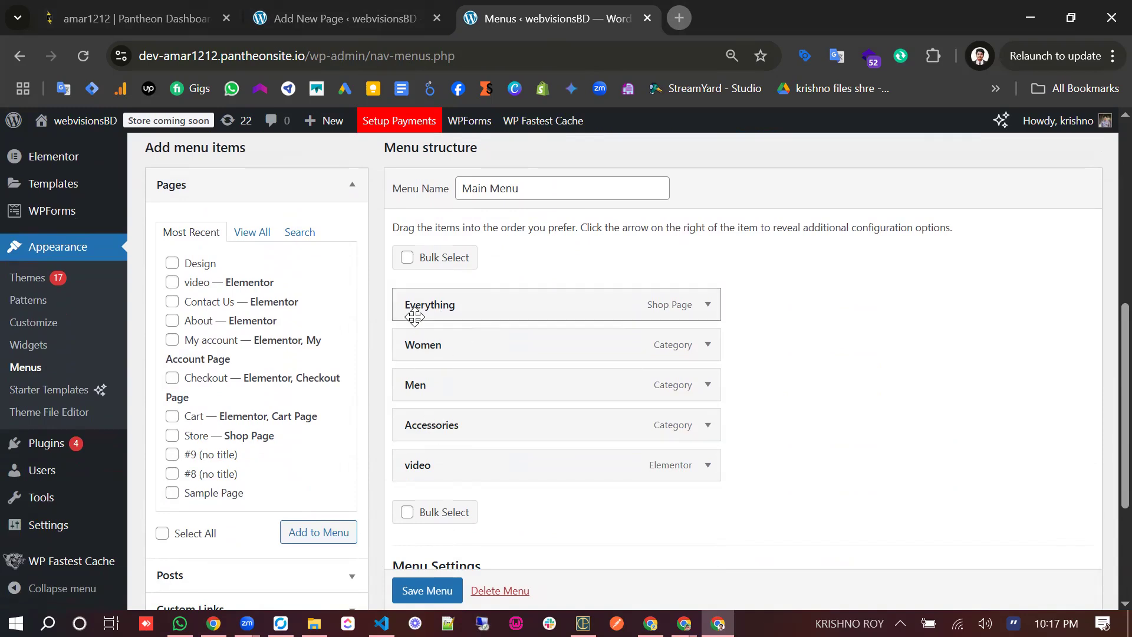
{"action": "scroll", "coordinate": [363, 380], "scroll_direction": "up", "scroll_amount": 3}
Step: Load the "For Her" menu in the menu editor and look over its items
{"action": "left_click", "coordinate": [459, 265]}
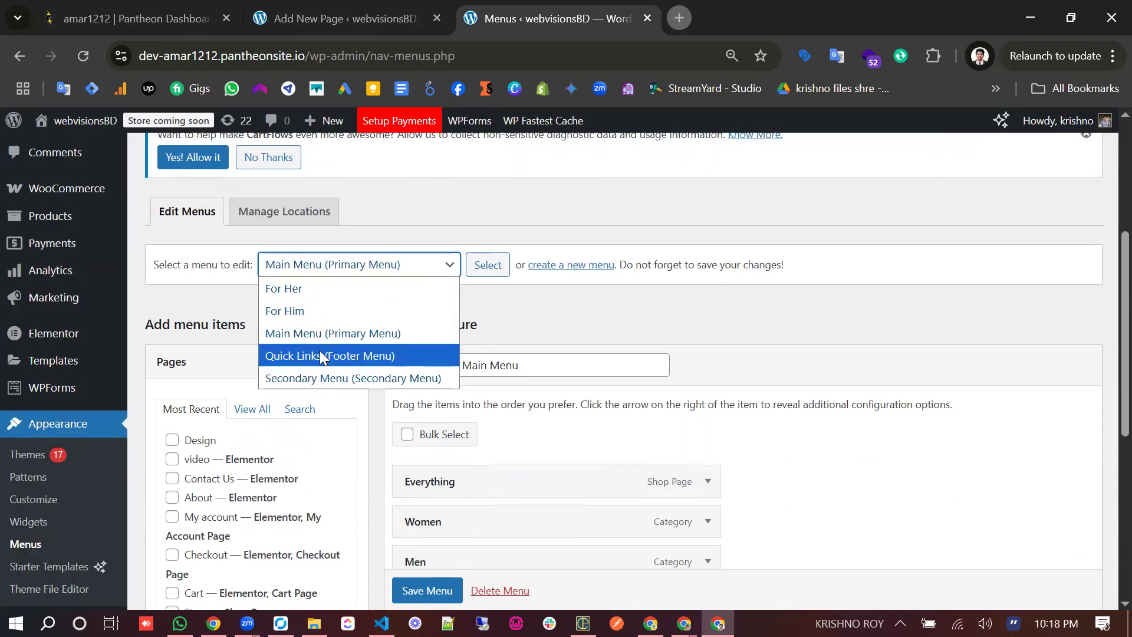
{"action": "left_click", "coordinate": [306, 289]}
{"action": "scroll", "coordinate": [416, 337], "scroll_direction": "down", "scroll_amount": 3}
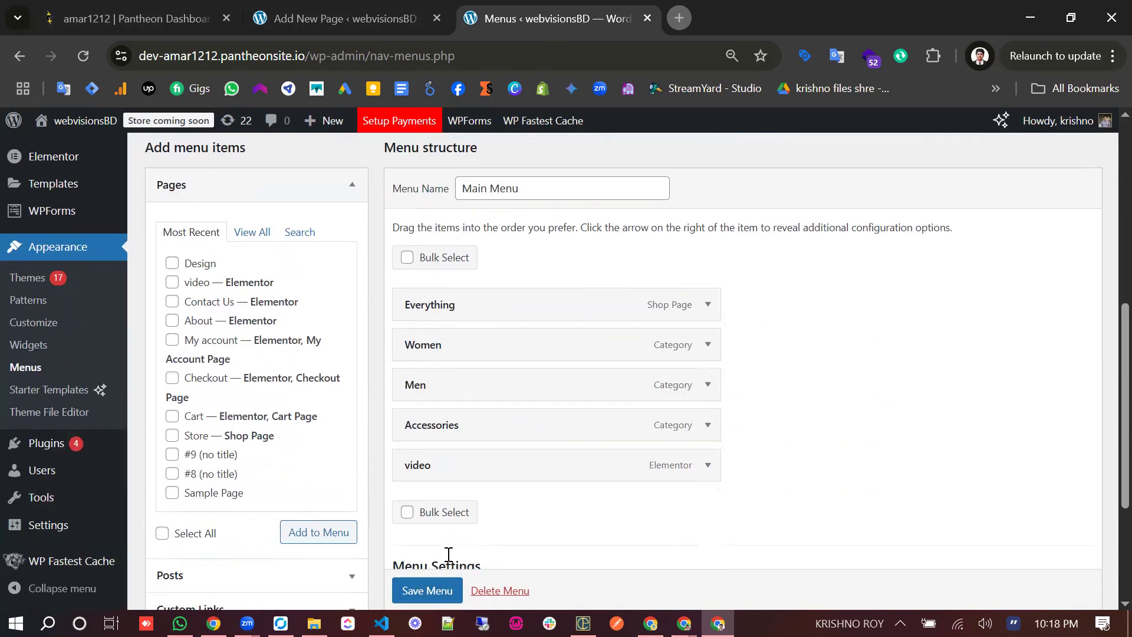
{"action": "scroll", "coordinate": [455, 329], "scroll_direction": "up", "scroll_amount": 3}
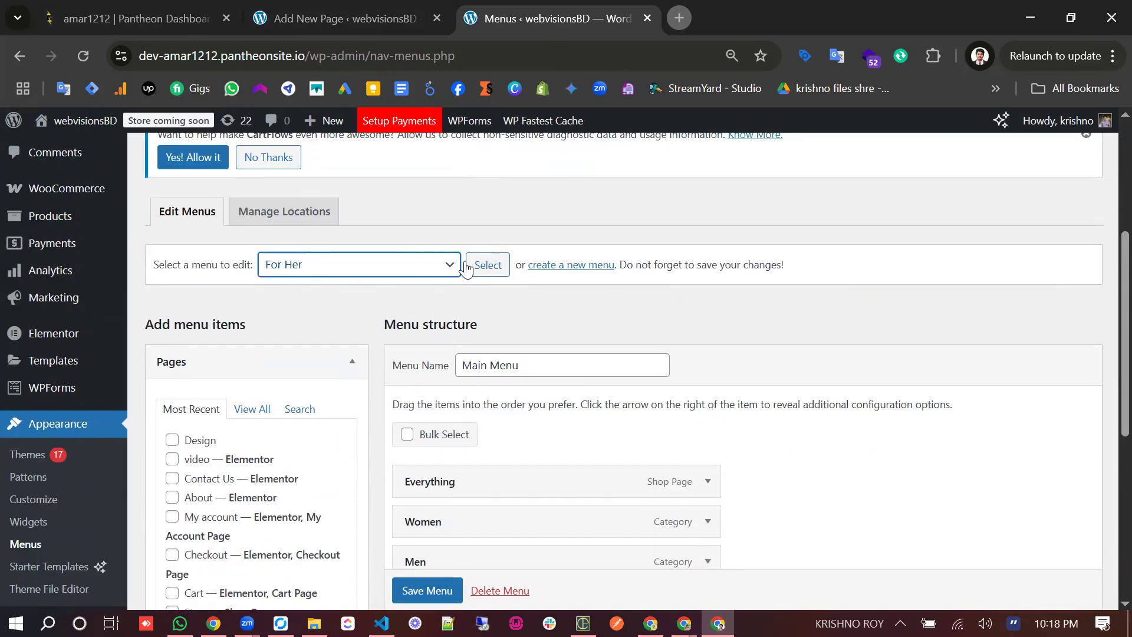
{"action": "left_click", "coordinate": [482, 267]}
{"action": "scroll", "coordinate": [548, 421], "scroll_direction": "down", "scroll_amount": 1}
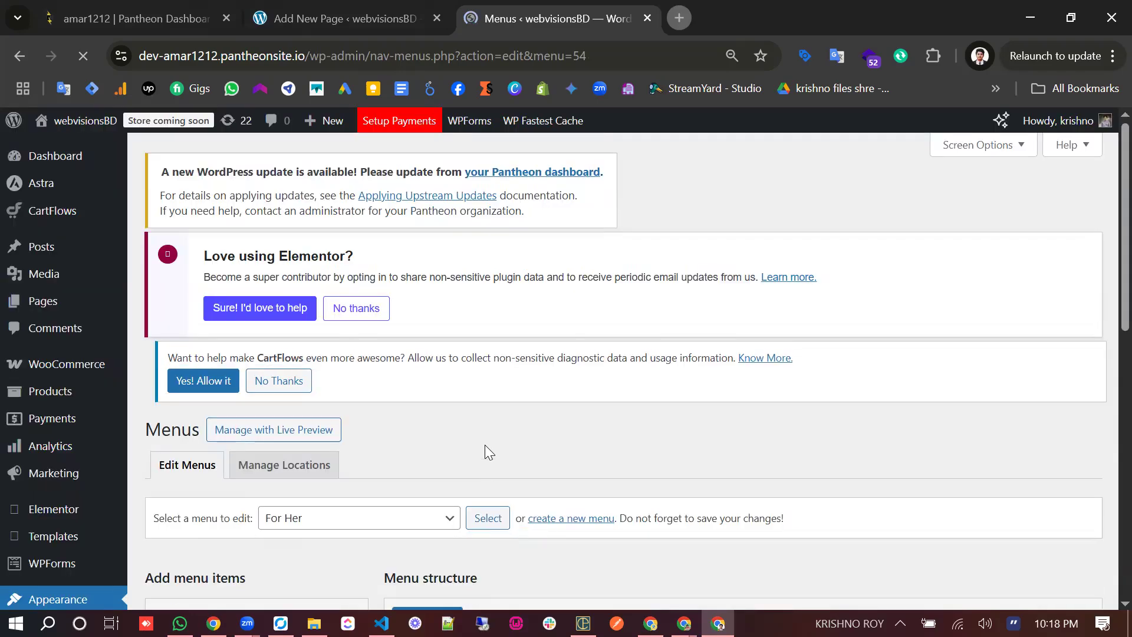
{"action": "scroll", "coordinate": [487, 455], "scroll_direction": "down", "scroll_amount": 3}
{"action": "scroll", "coordinate": [480, 436], "scroll_direction": "down", "scroll_amount": 5}
{"action": "scroll", "coordinate": [474, 417], "scroll_direction": "up", "scroll_amount": 3}
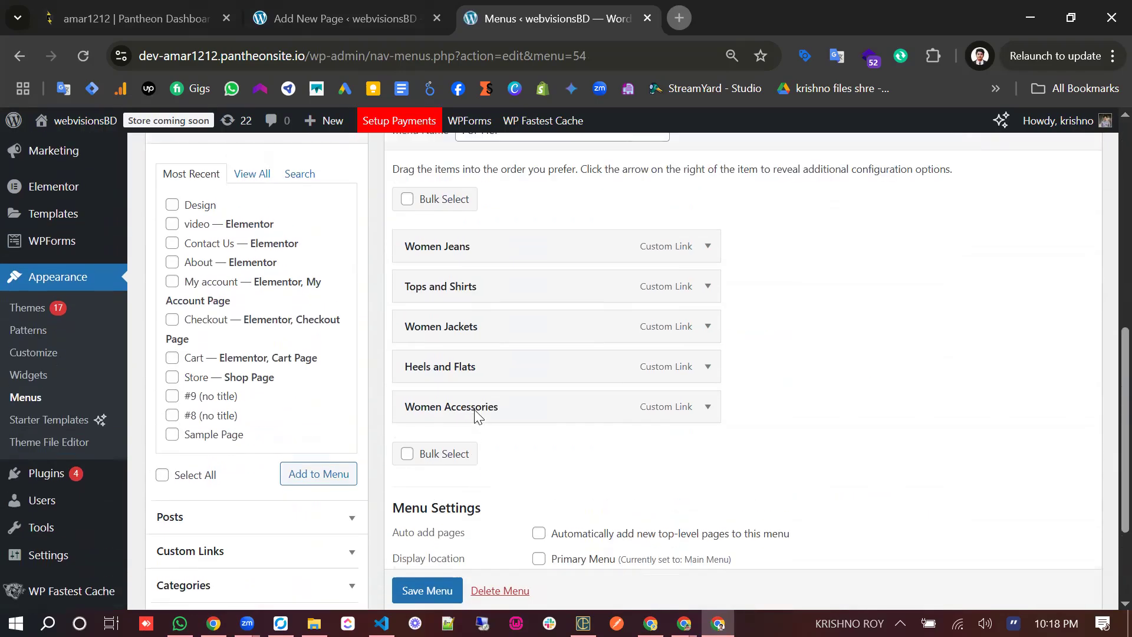
{"action": "scroll", "coordinate": [436, 467], "scroll_direction": "up", "scroll_amount": 3}
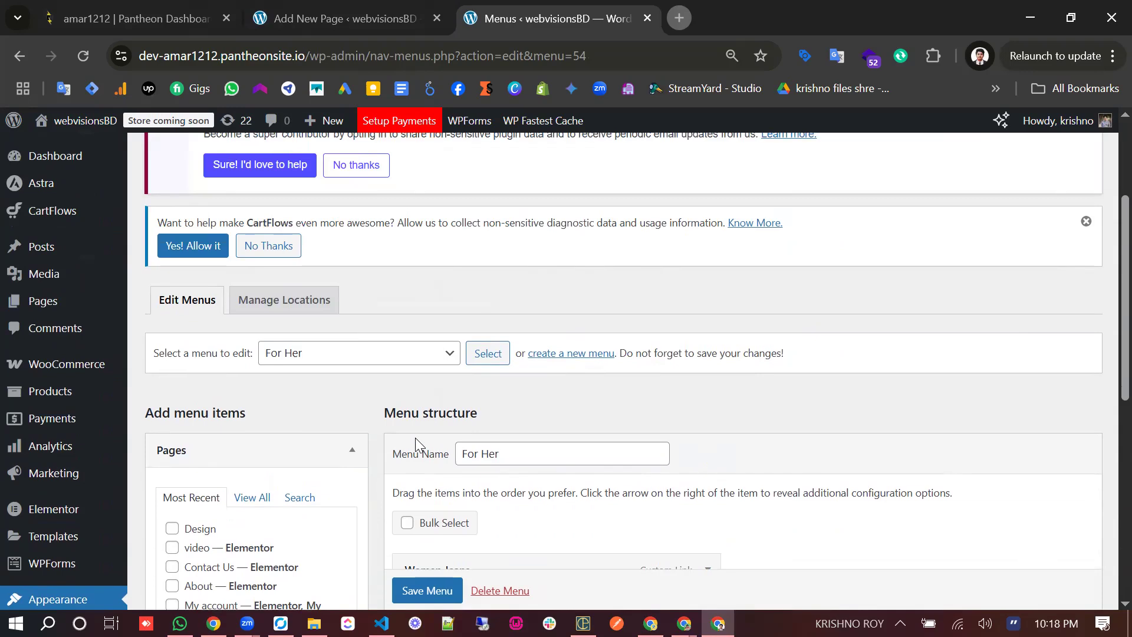
{"action": "scroll", "coordinate": [430, 450], "scroll_direction": "down", "scroll_amount": 5}
{"action": "scroll", "coordinate": [430, 437], "scroll_direction": "up", "scroll_amount": 3}
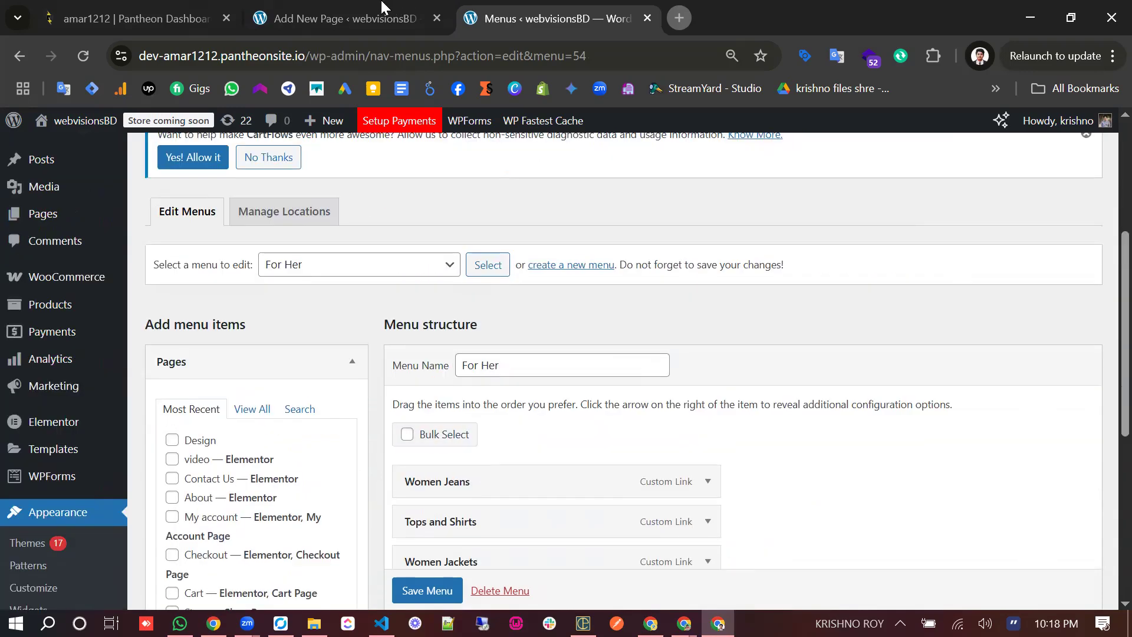
Step: Open the site's home page in a separate browser tab and examine its header navigation
{"action": "left_click", "coordinate": [382, 8]}
{"action": "left_click", "coordinate": [558, 15]}
{"action": "middle_click", "coordinate": [93, 125]}
{"action": "left_click", "coordinate": [762, 18]}
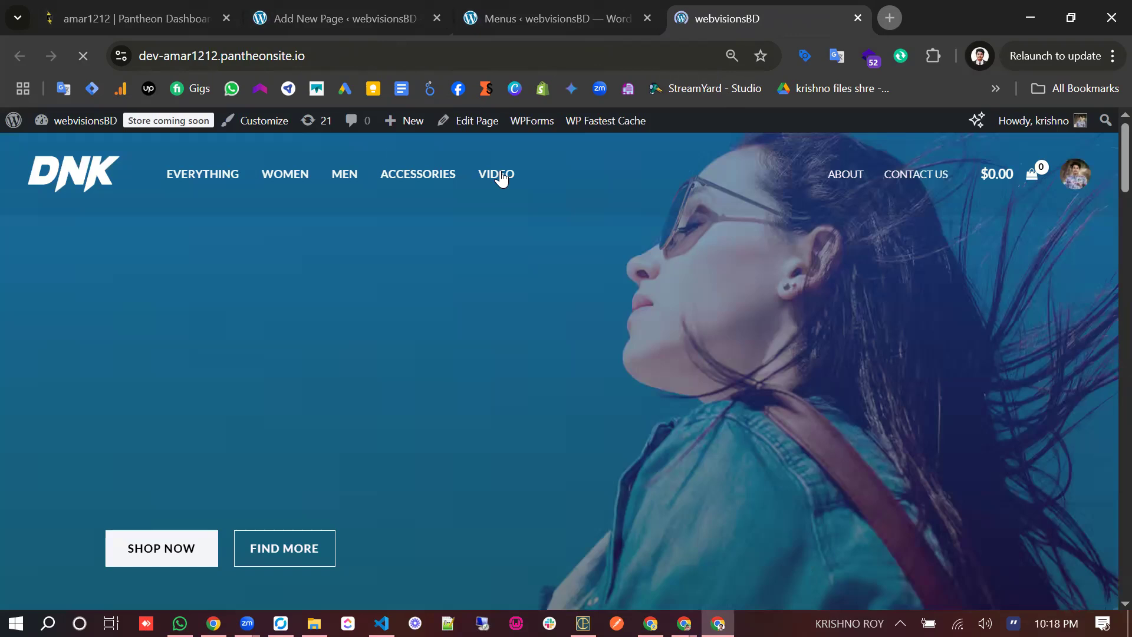
Step: Load "Main Menu (Primary Menu)" in the menu editor and compare it with the home page's navigation
{"action": "left_click", "coordinate": [571, 7]}
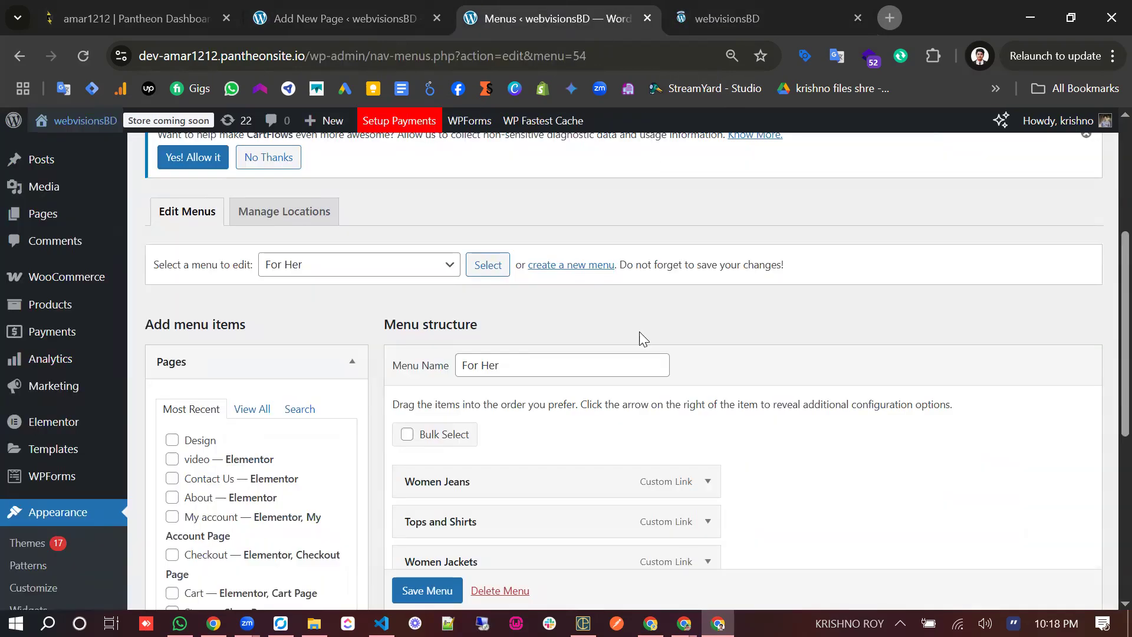
{"action": "left_click", "coordinate": [440, 267]}
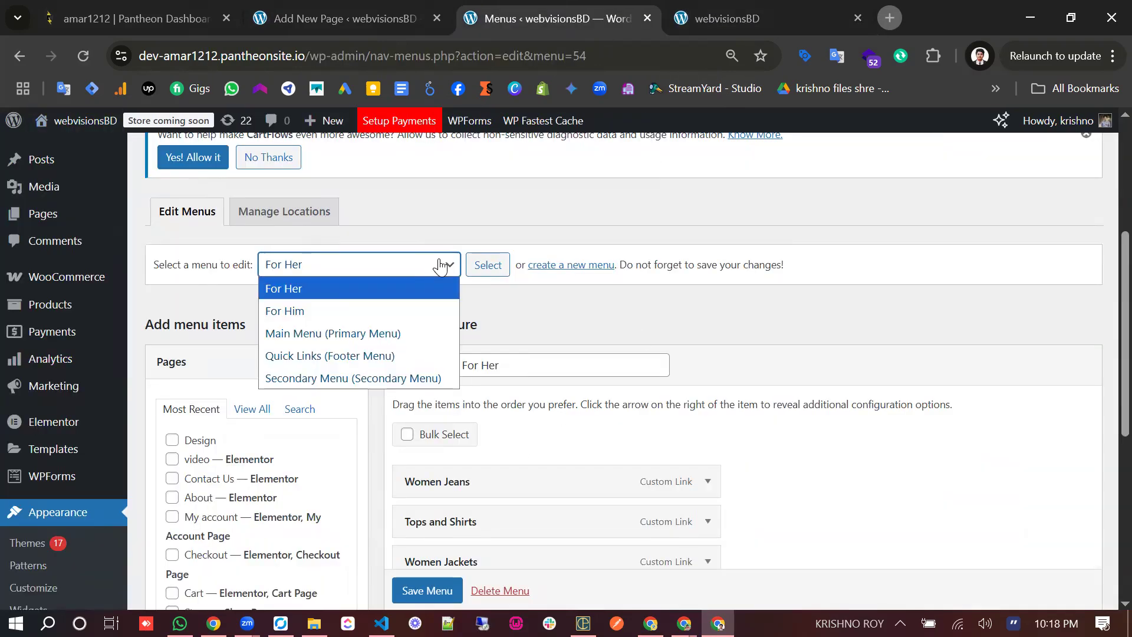
{"action": "left_click", "coordinate": [361, 333]}
{"action": "left_click", "coordinate": [488, 266]}
{"action": "left_click", "coordinate": [754, 17]}
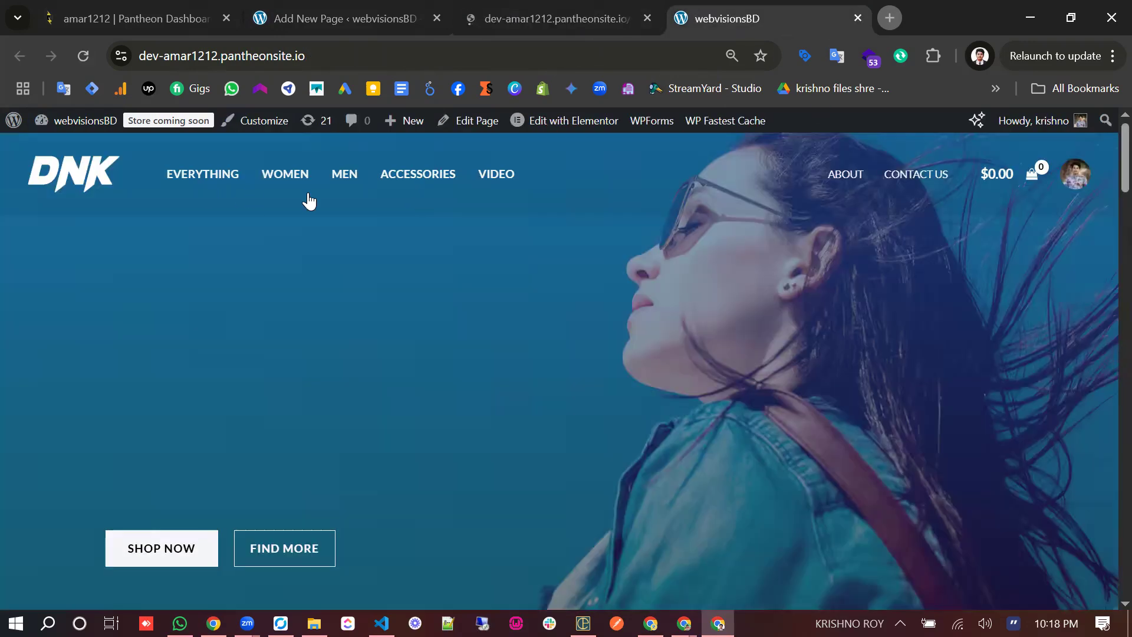
Step: Add the Design page to the Main Menu and save the menu
{"action": "left_click", "coordinate": [511, 8]}
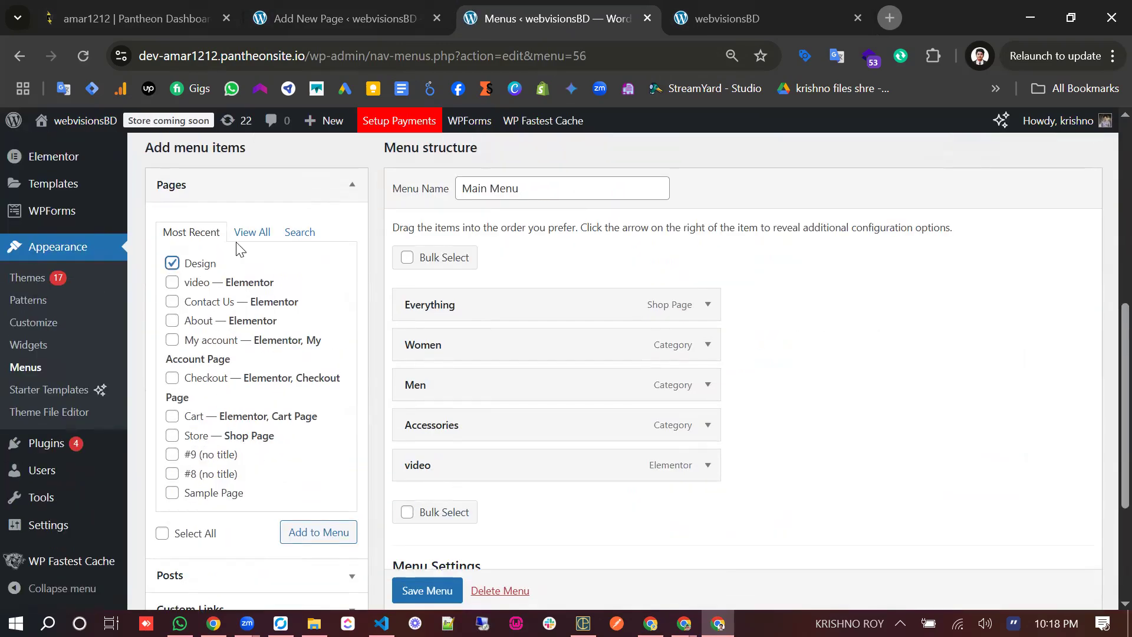
{"action": "left_click", "coordinate": [341, 537]}
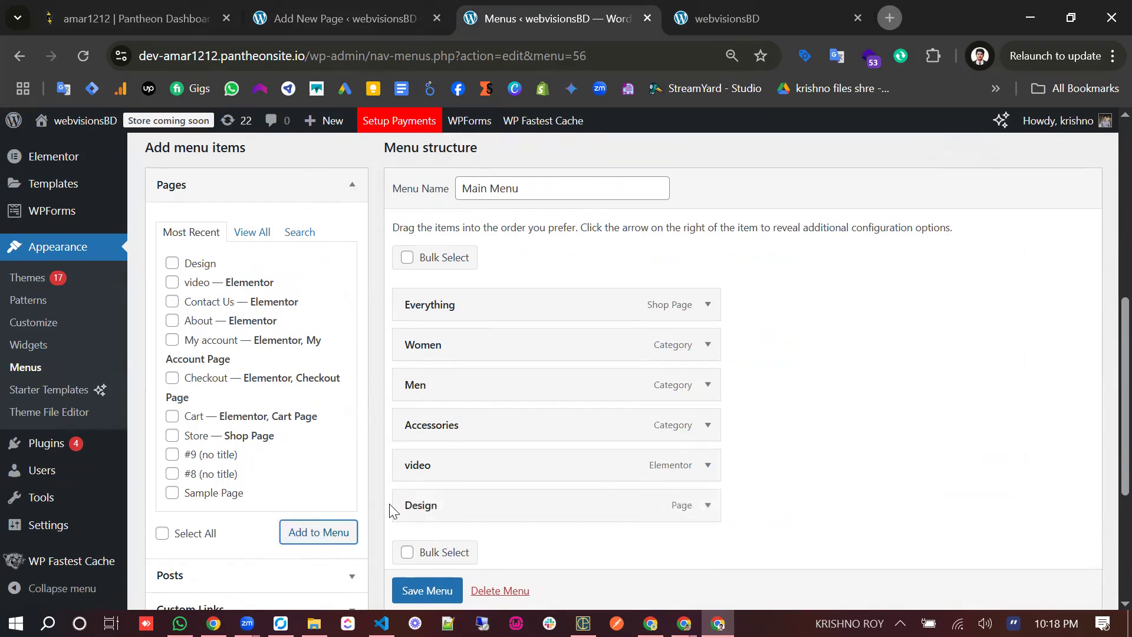
{"action": "scroll", "coordinate": [488, 379], "scroll_direction": "down", "scroll_amount": 4}
{"action": "left_click", "coordinate": [426, 522]}
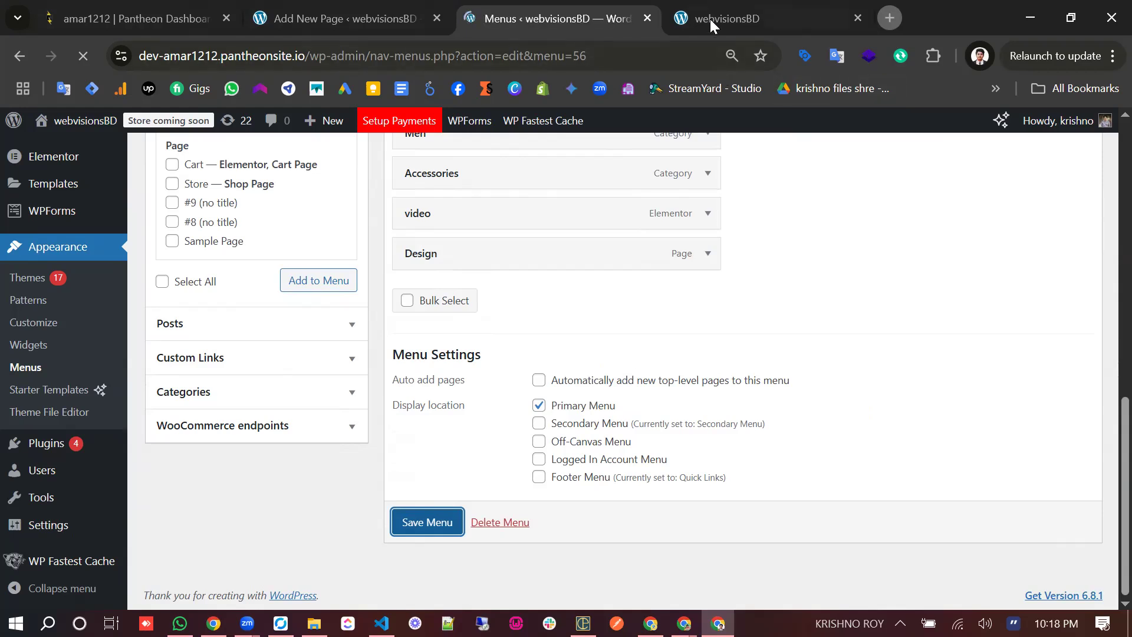
Step: Check the saved Main Menu's items and reload the home page to review its header navigation
{"action": "left_click", "coordinate": [710, 19]}
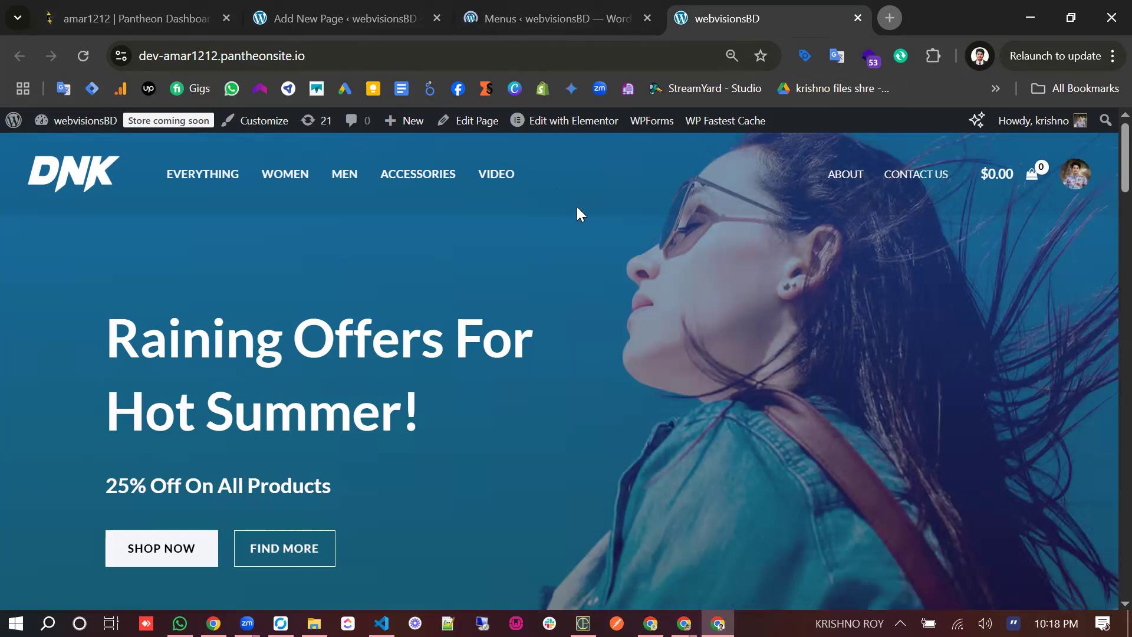
{"action": "left_click", "coordinate": [544, 16]}
{"action": "scroll", "coordinate": [543, 378], "scroll_direction": "down", "scroll_amount": 10}
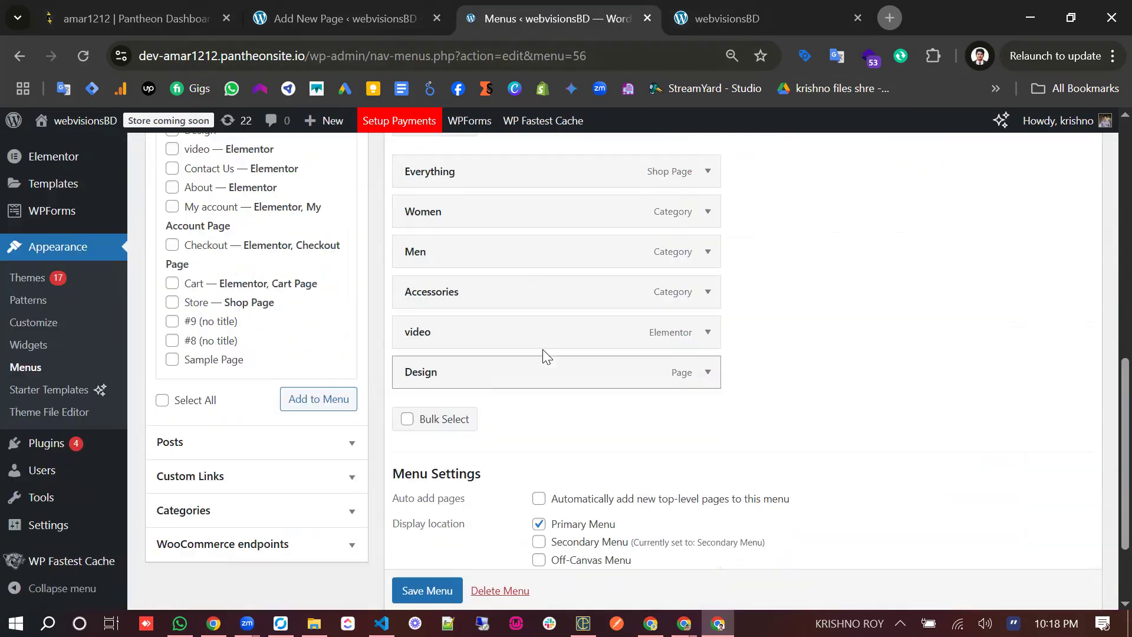
{"action": "scroll", "coordinate": [581, 333], "scroll_direction": "up", "scroll_amount": 7}
{"action": "left_click", "coordinate": [770, 9]}
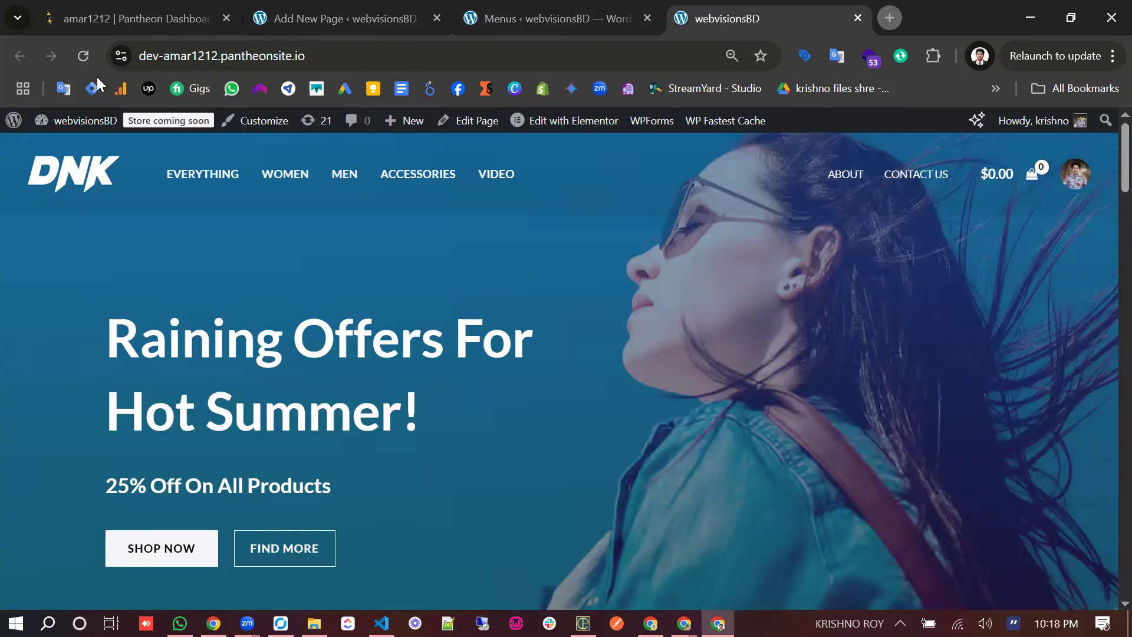
{"action": "left_click", "coordinate": [87, 51]}
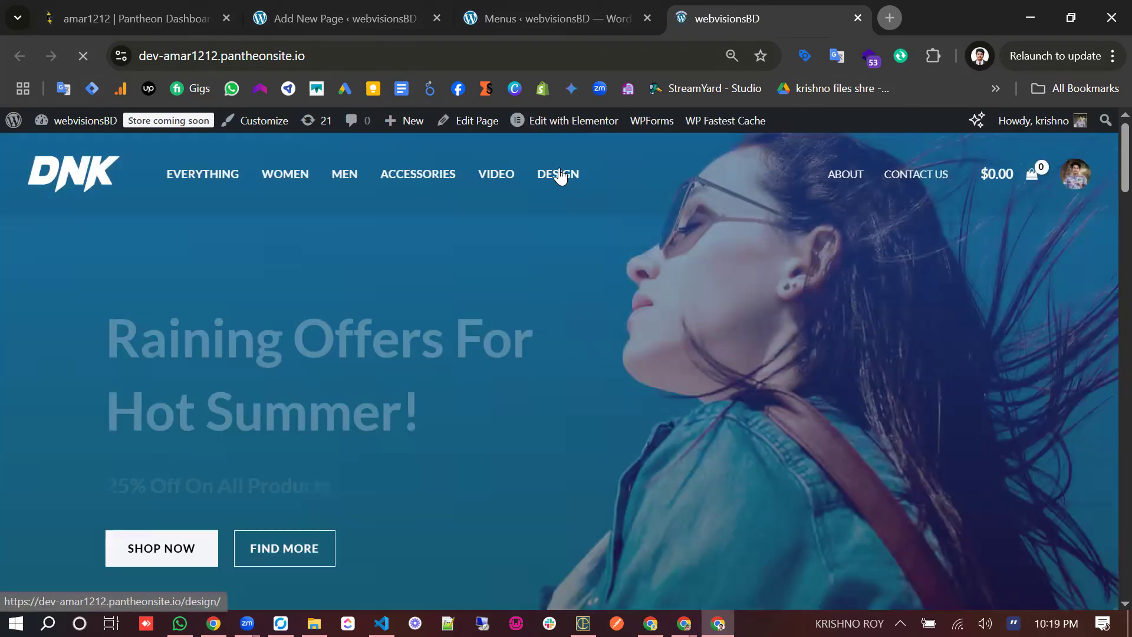
Step: Open the Design page from the site's header navigation, check its title and return to the menu editor
{"action": "left_click", "coordinate": [559, 176]}
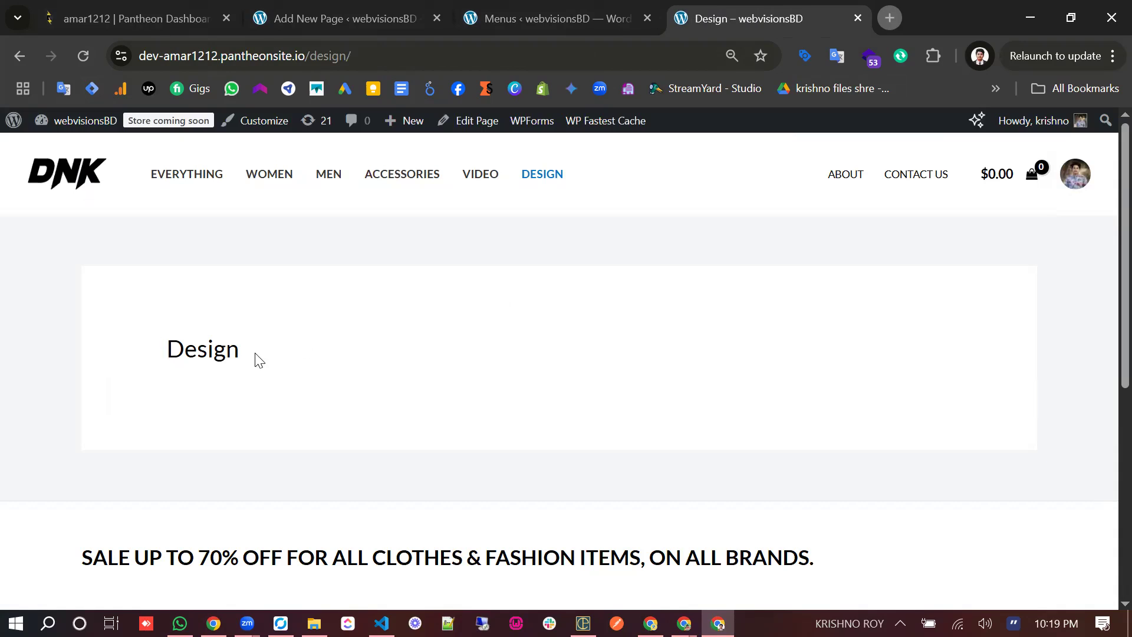
{"action": "double_click", "coordinate": [258, 360]}
{"action": "left_click", "coordinate": [417, 364]}
{"action": "left_click", "coordinate": [519, 8]}
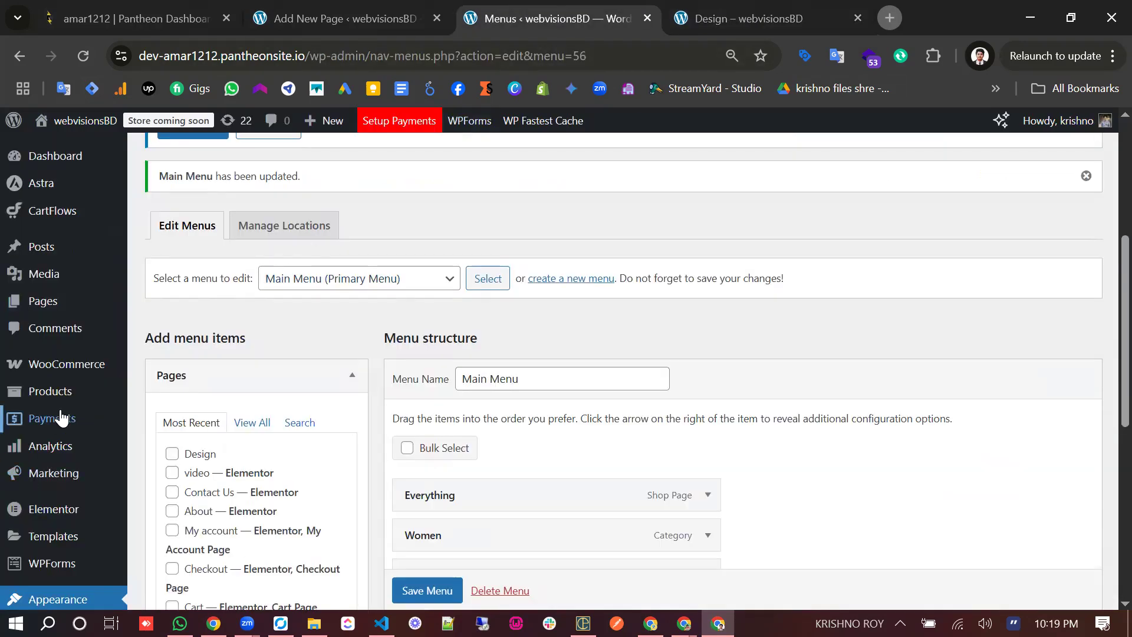
Step: Open the list of all pages and review its entries and item total
{"action": "scroll", "coordinate": [47, 407], "scroll_direction": "up", "scroll_amount": 1}
{"action": "mouse_move", "coordinate": [53, 304]}
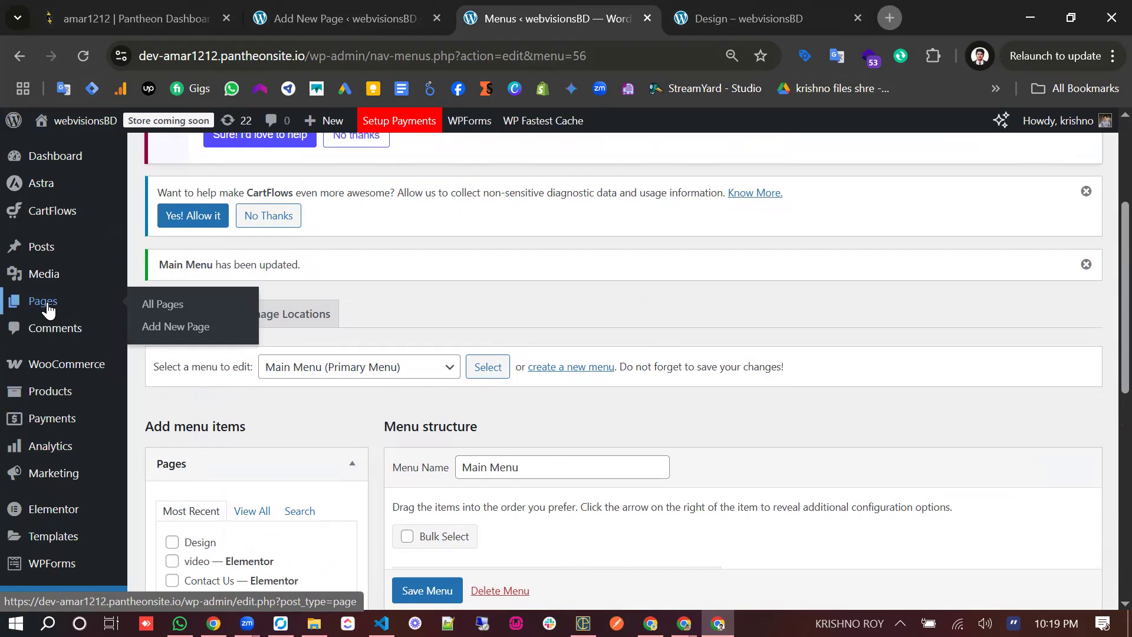
{"action": "left_click", "coordinate": [160, 307]}
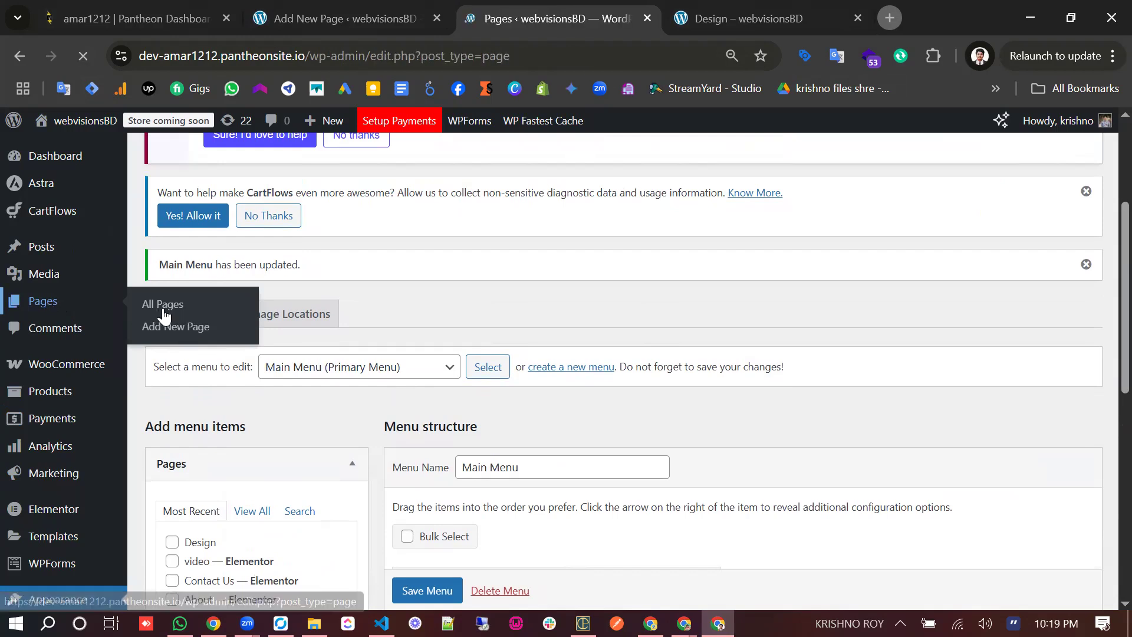
{"action": "scroll", "coordinate": [309, 469], "scroll_direction": "down", "scroll_amount": 1}
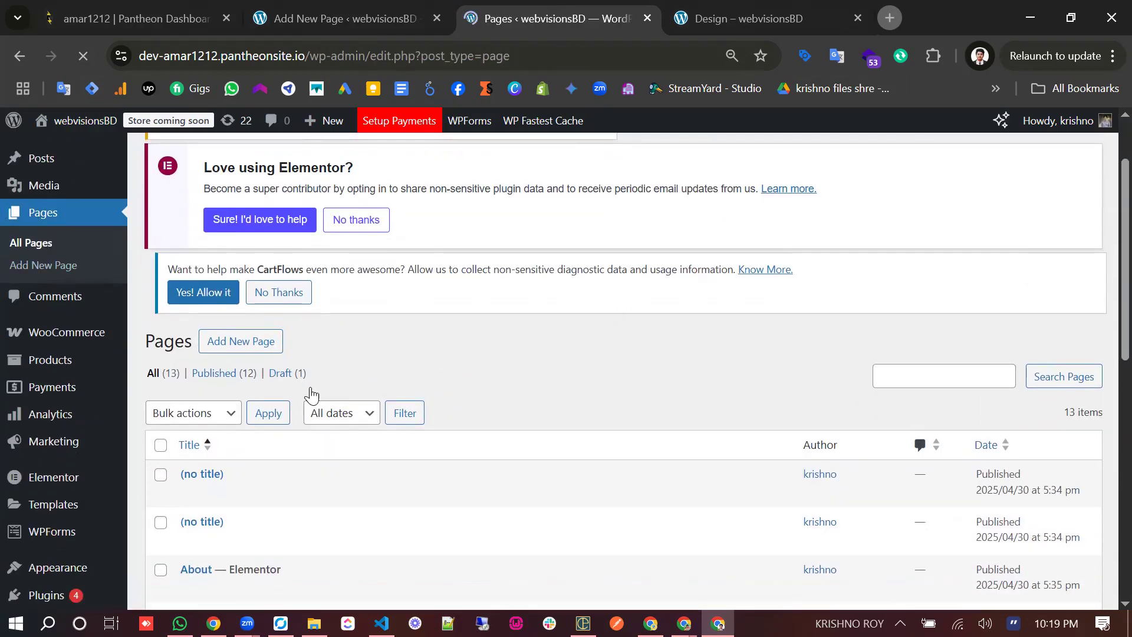
{"action": "scroll", "coordinate": [311, 392], "scroll_direction": "down", "scroll_amount": 3}
{"action": "scroll", "coordinate": [245, 448], "scroll_direction": "down", "scroll_amount": 4}
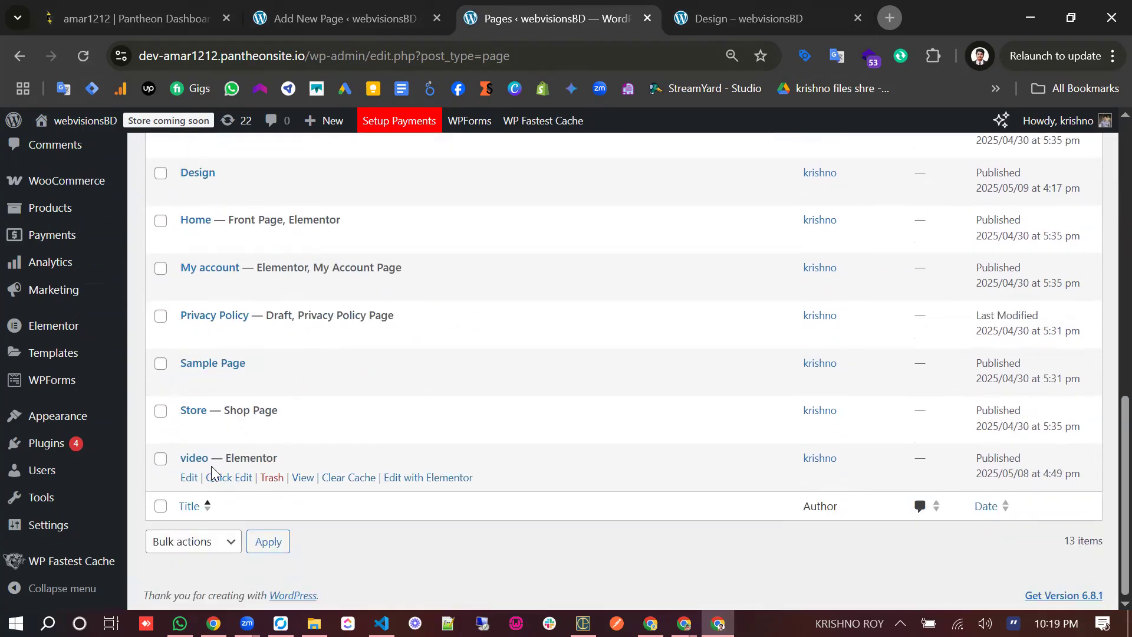
{"action": "scroll", "coordinate": [212, 448], "scroll_direction": "up", "scroll_amount": 1}
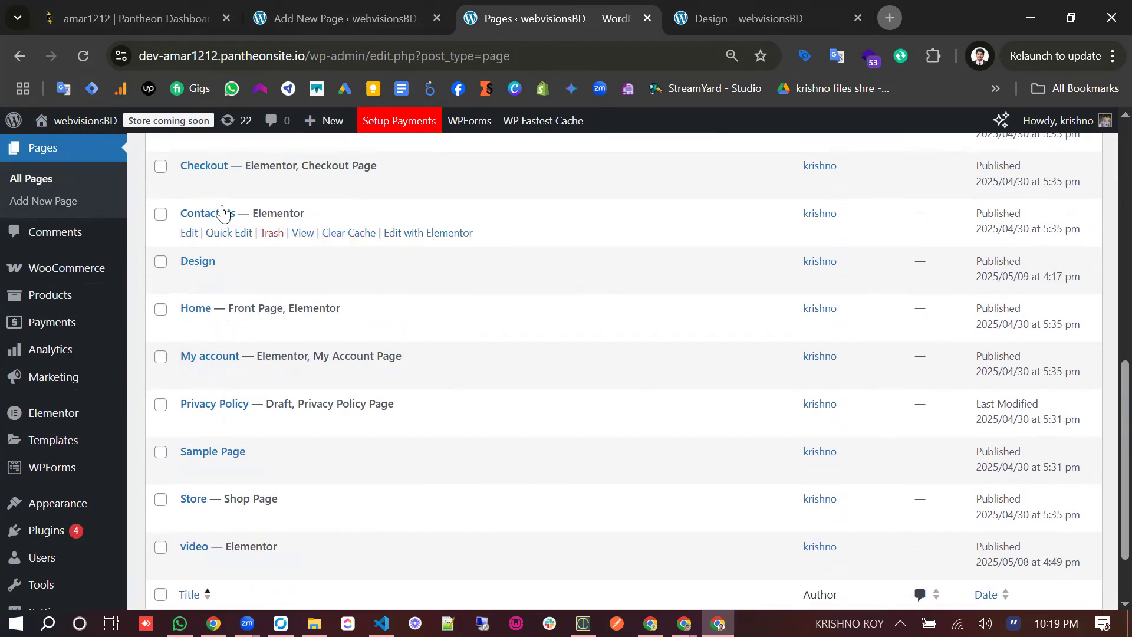
{"action": "scroll", "coordinate": [668, 539], "scroll_direction": "down", "scroll_amount": 1}
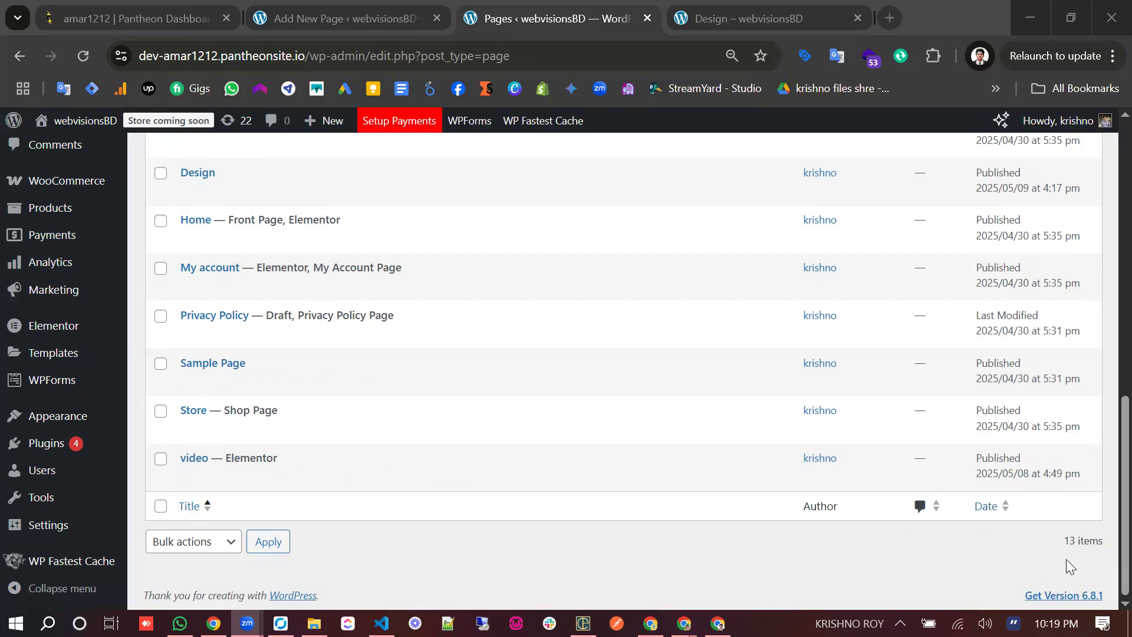
{"action": "scroll", "coordinate": [1068, 564], "scroll_direction": "up", "scroll_amount": 9}
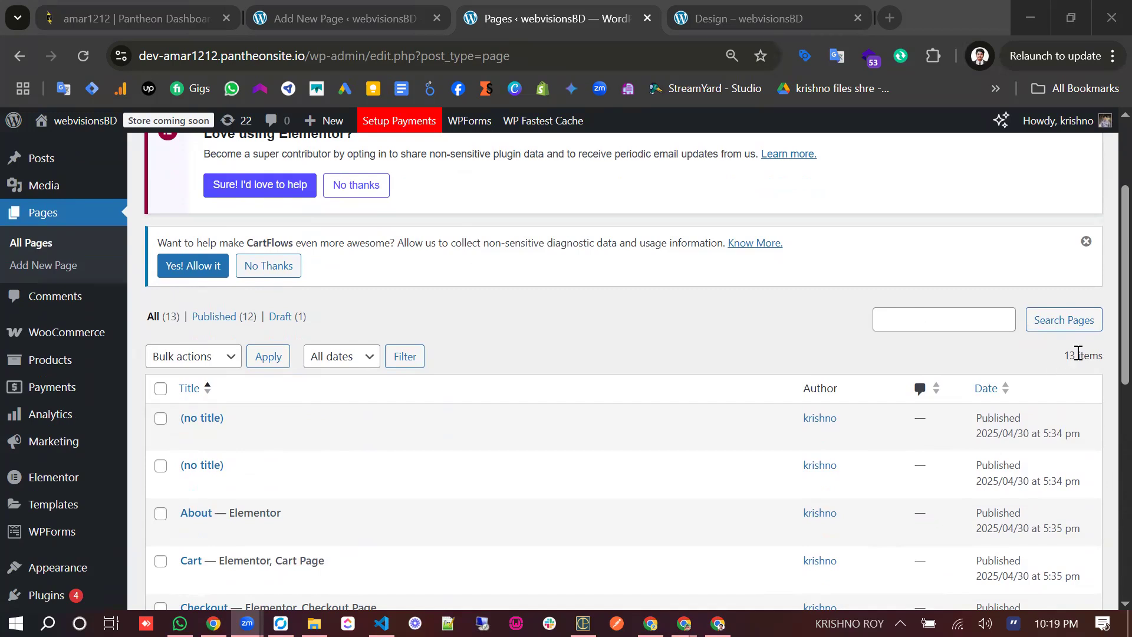
{"action": "left_click_drag", "start_coordinate": [1100, 355], "coordinate": [1062, 355]}
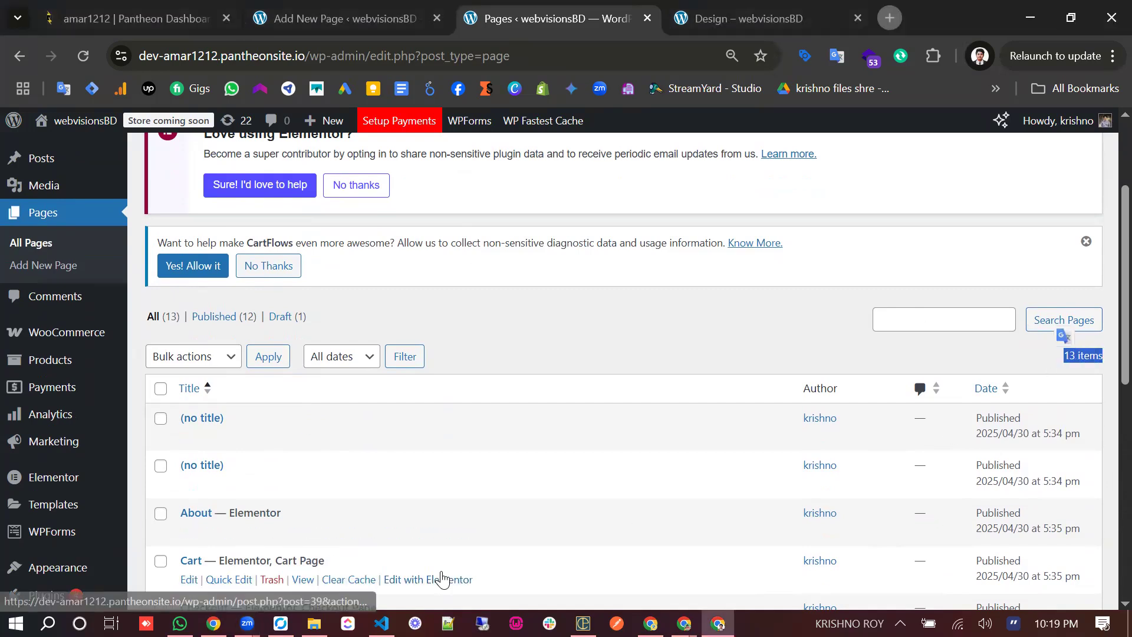
{"action": "scroll", "coordinate": [443, 578], "scroll_direction": "down", "scroll_amount": 3}
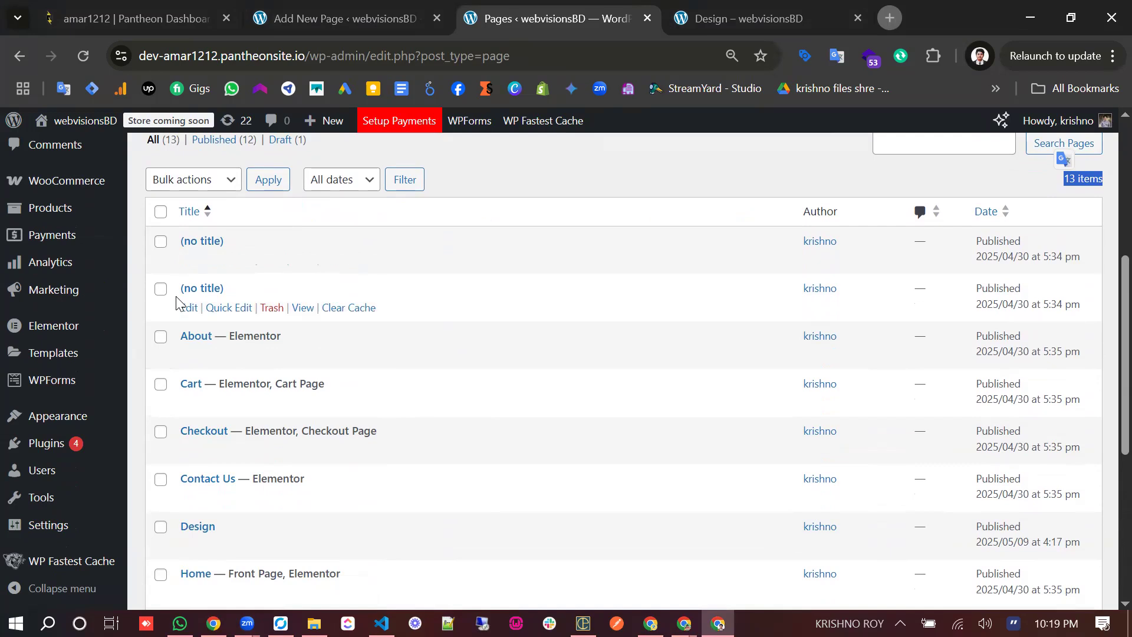
{"action": "scroll", "coordinate": [728, 483], "scroll_direction": "down", "scroll_amount": 6}
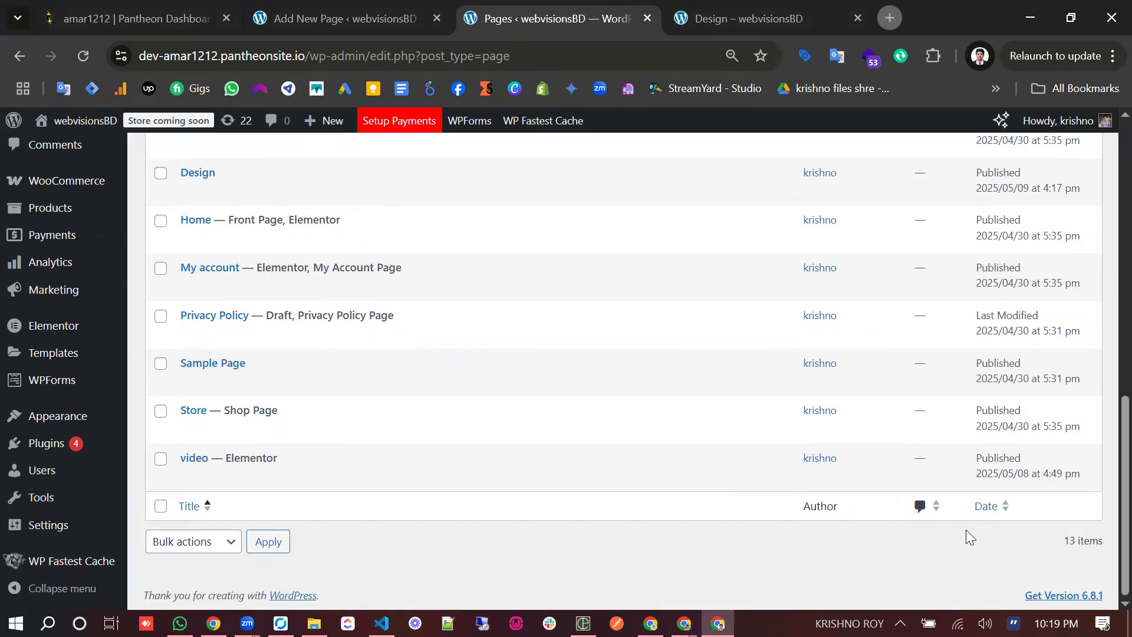
Step: Open the Design page for editing in Elementor and dismiss the Launchpad Checklist notice
{"action": "scroll", "coordinate": [189, 473], "scroll_direction": "up", "scroll_amount": 3}
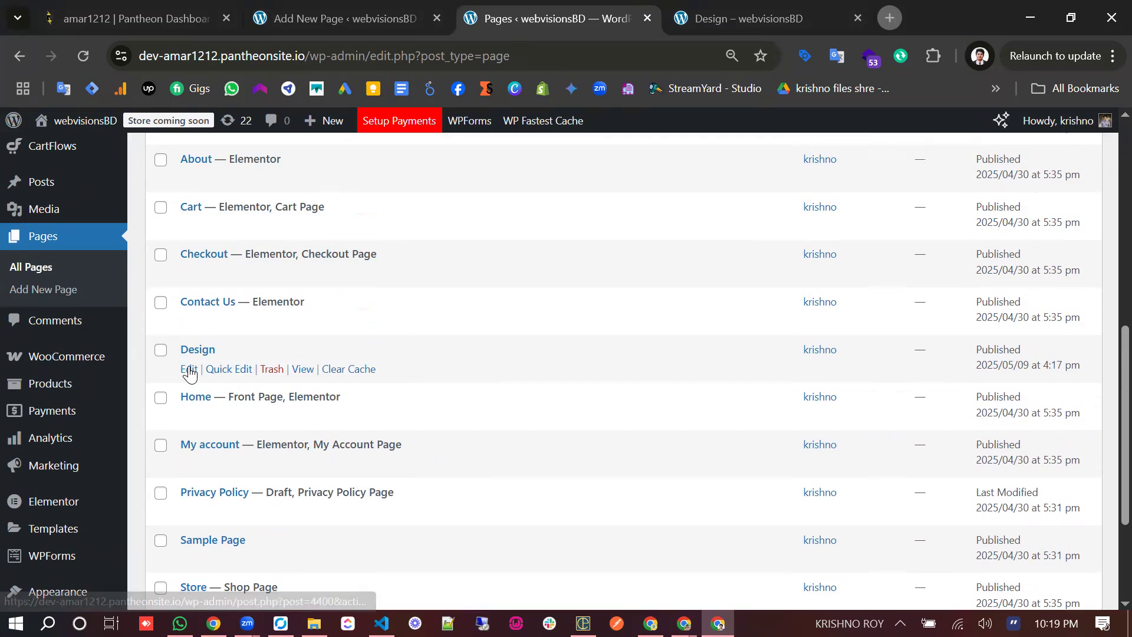
{"action": "left_click", "coordinate": [189, 371]}
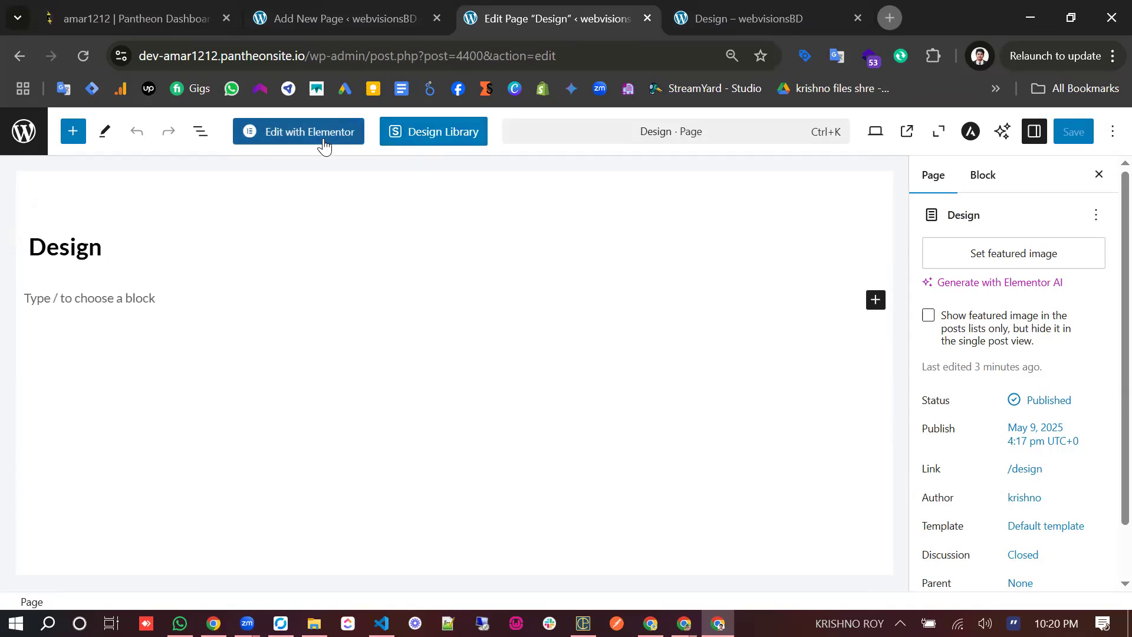
{"action": "left_click", "coordinate": [321, 131]}
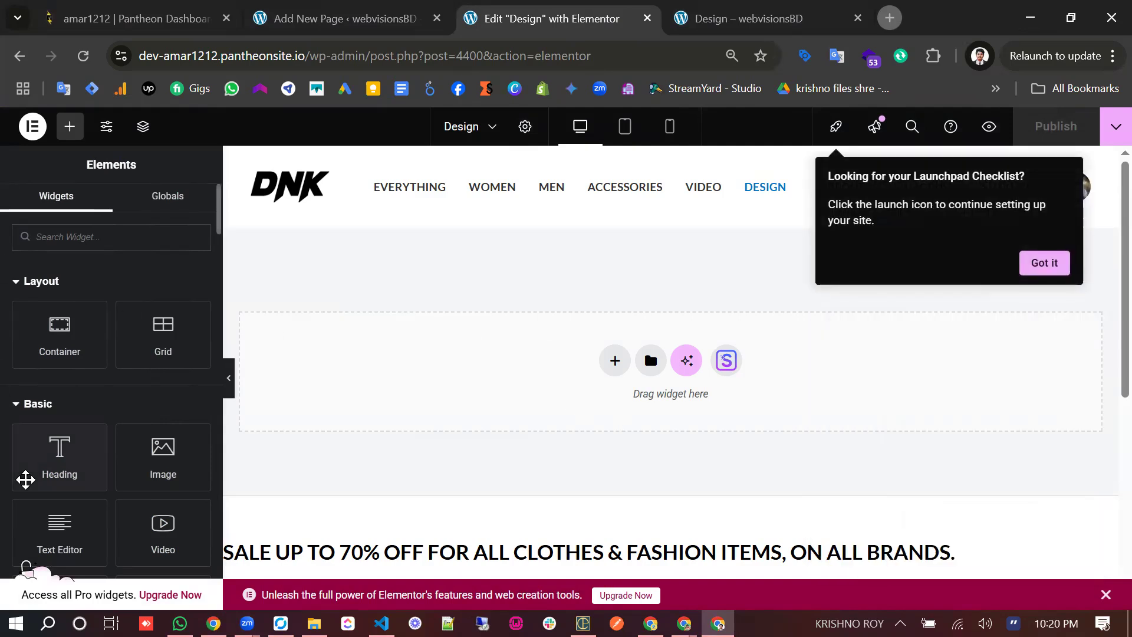
{"action": "left_click", "coordinate": [1056, 260]}
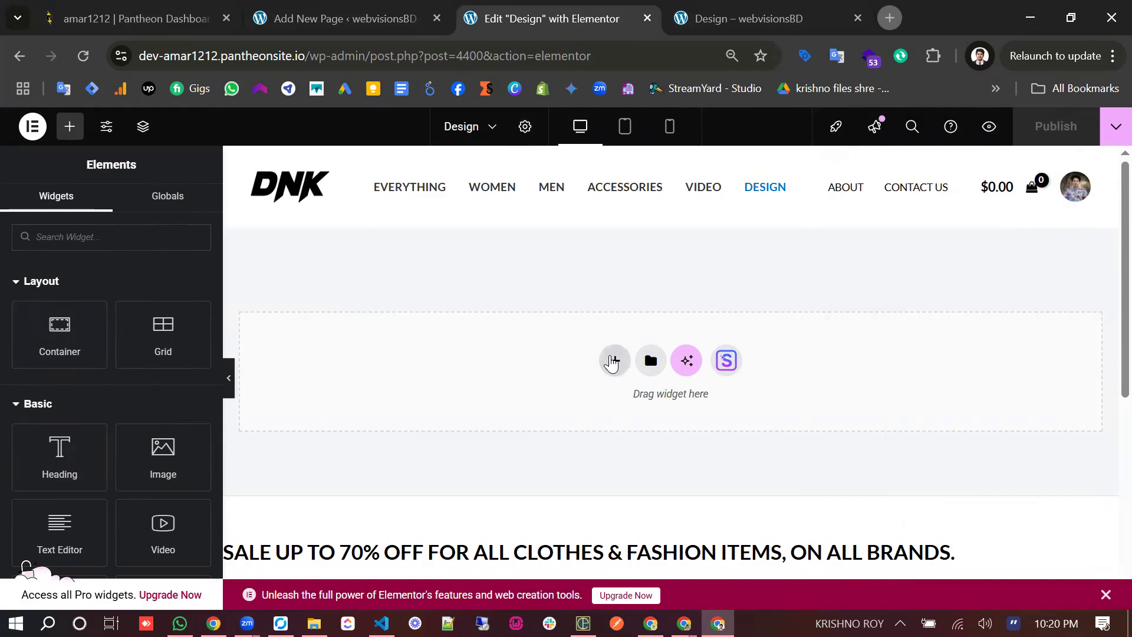
Step: Add a Flexbox container with a single downward-column structure to the Design page
{"action": "left_click", "coordinate": [614, 360]}
{"action": "left_click", "coordinate": [617, 416]}
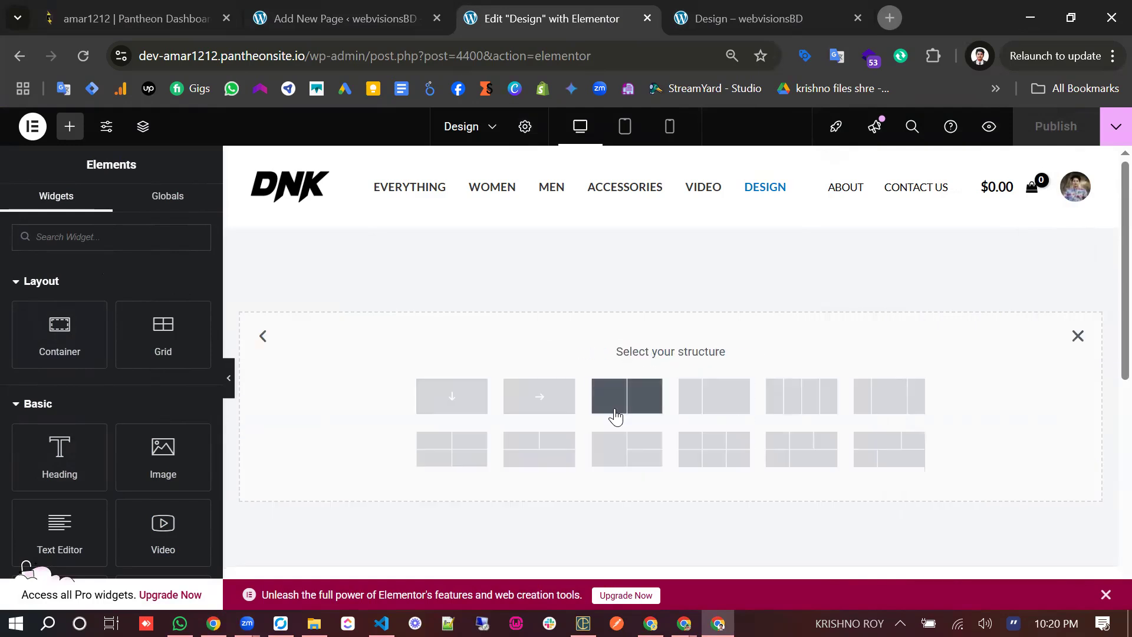
{"action": "left_click", "coordinate": [453, 398]}
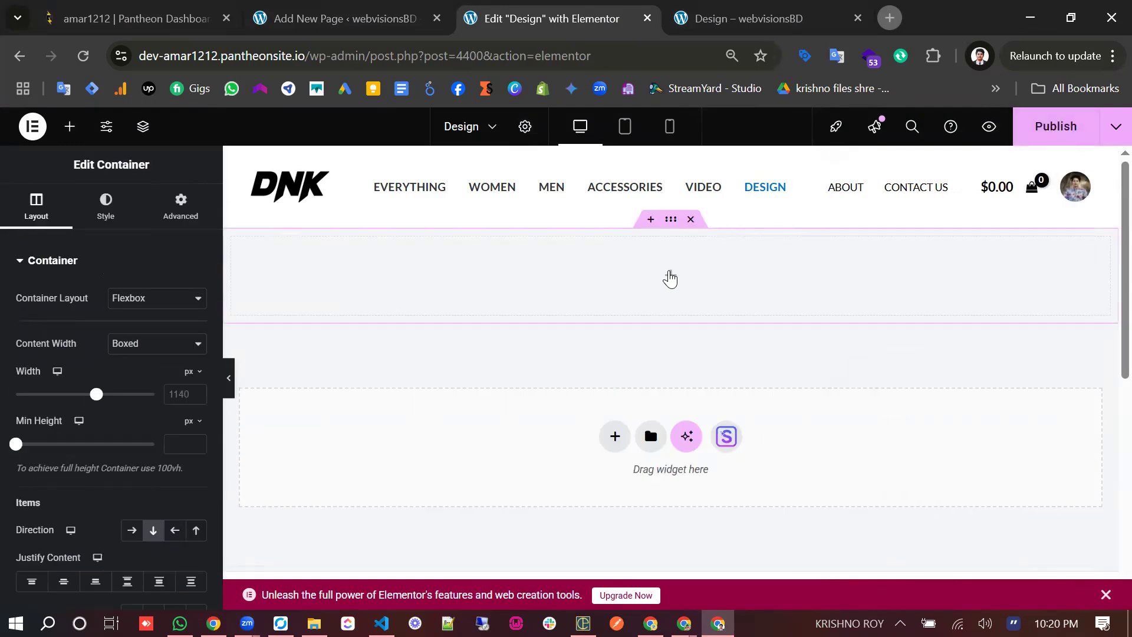
Step: Place a Video widget inside the new empty container and look over its placeholder
{"action": "left_click", "coordinate": [671, 275]}
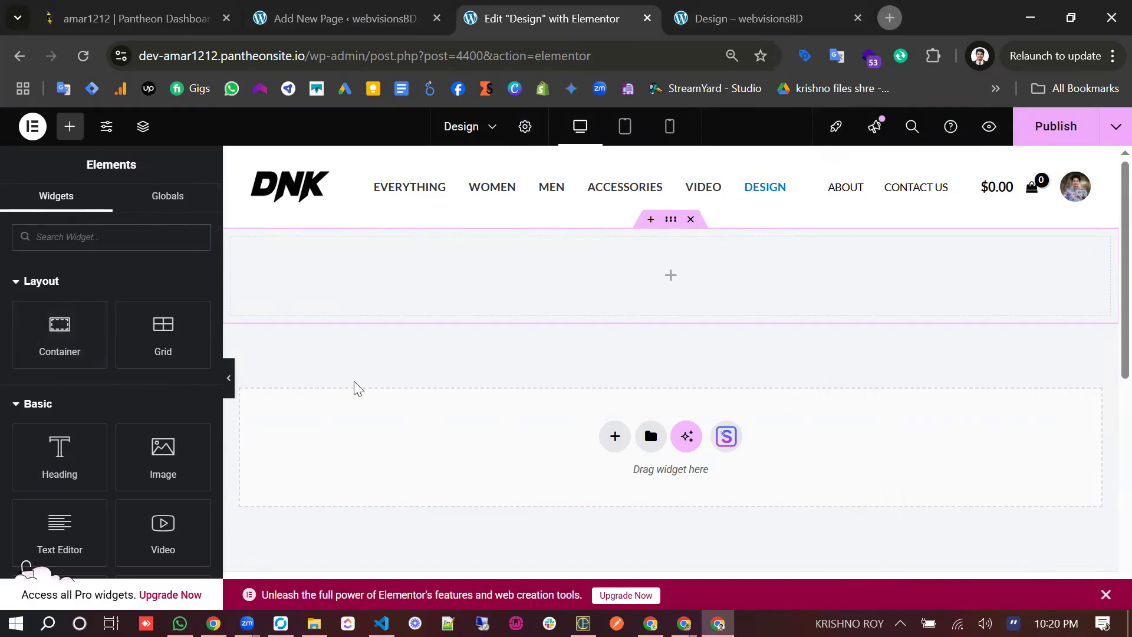
{"action": "scroll", "coordinate": [136, 511], "scroll_direction": "down", "scroll_amount": 2}
{"action": "left_click_drag", "start_coordinate": [163, 446], "coordinate": [693, 292]}
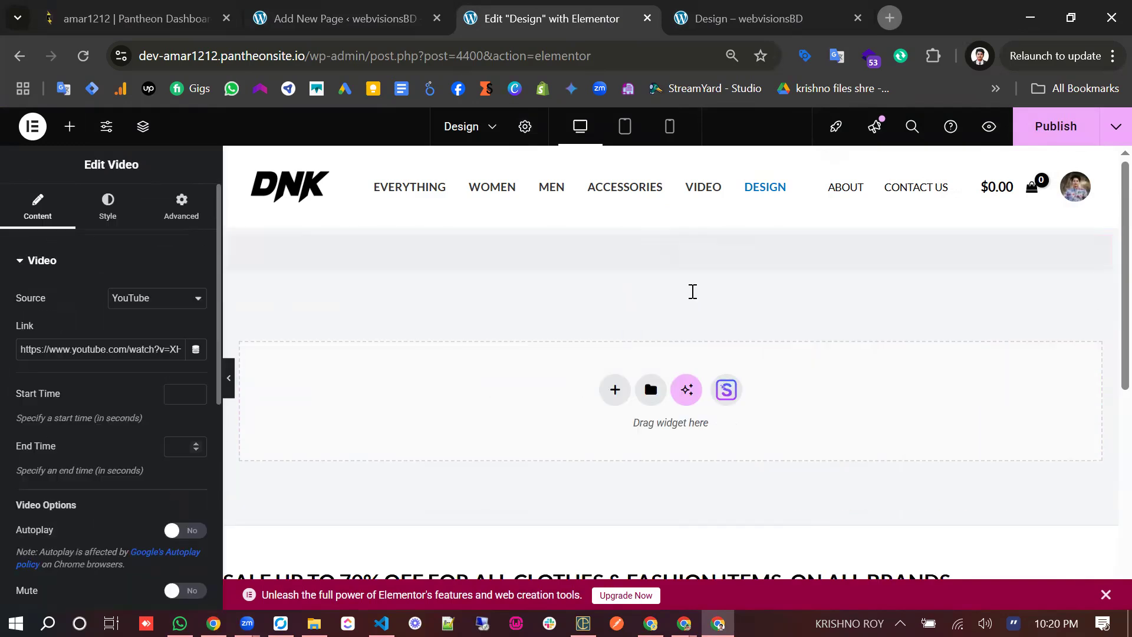
{"action": "scroll", "coordinate": [649, 338], "scroll_direction": "down", "scroll_amount": 6}
{"action": "scroll", "coordinate": [649, 335], "scroll_direction": "up", "scroll_amount": 5}
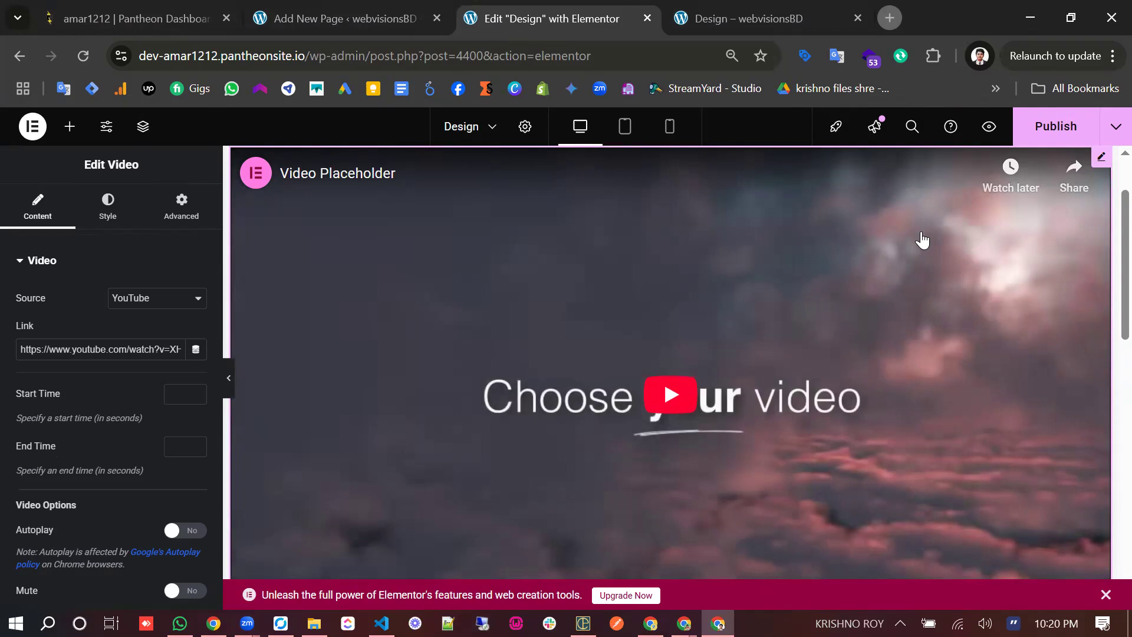
Step: Switch to the YouTube window and copy the link address of the "Create an Ecommerce Hero Section in React JS" video
{"action": "left_click", "coordinate": [684, 624]}
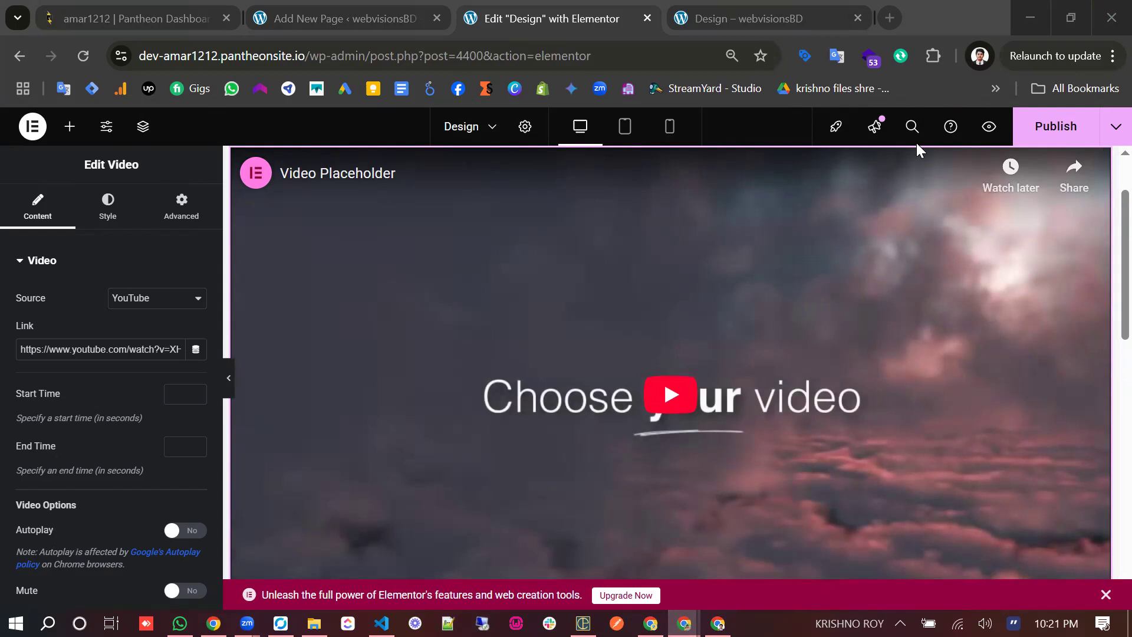
{"action": "key", "text": "alt+Tab"}
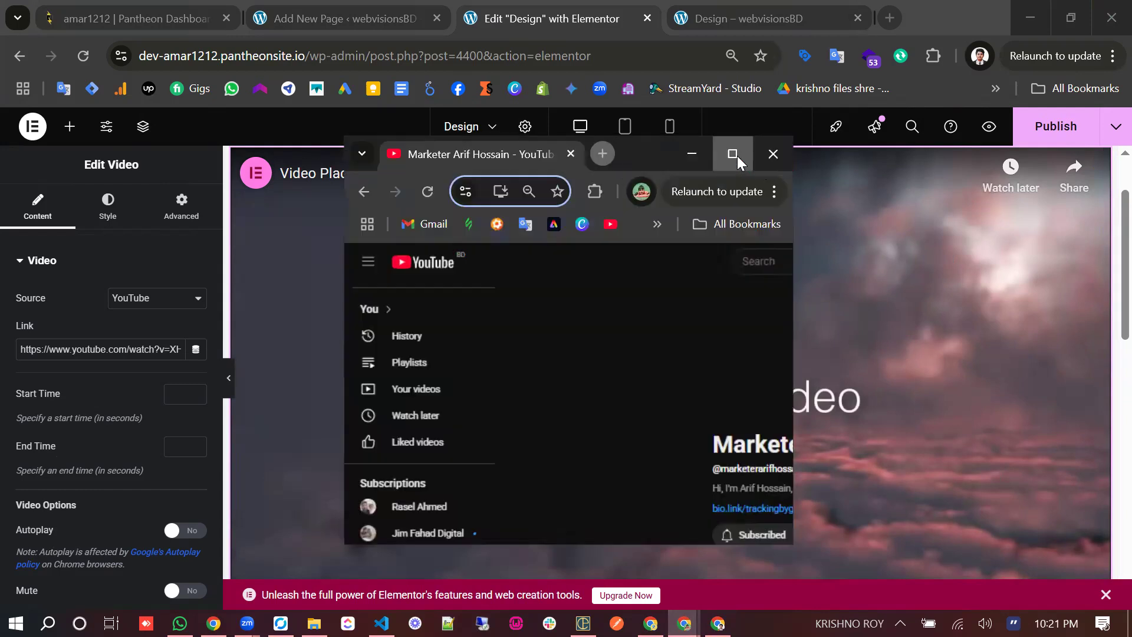
{"action": "left_click", "coordinate": [733, 154]}
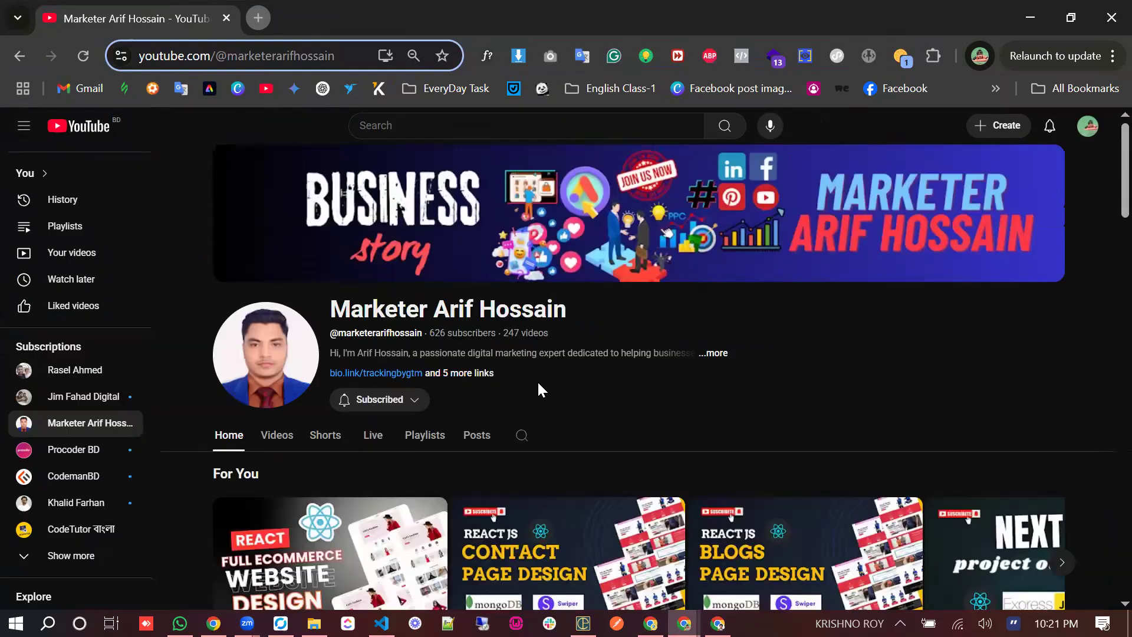
{"action": "scroll", "coordinate": [599, 341], "scroll_direction": "down", "scroll_amount": 2}
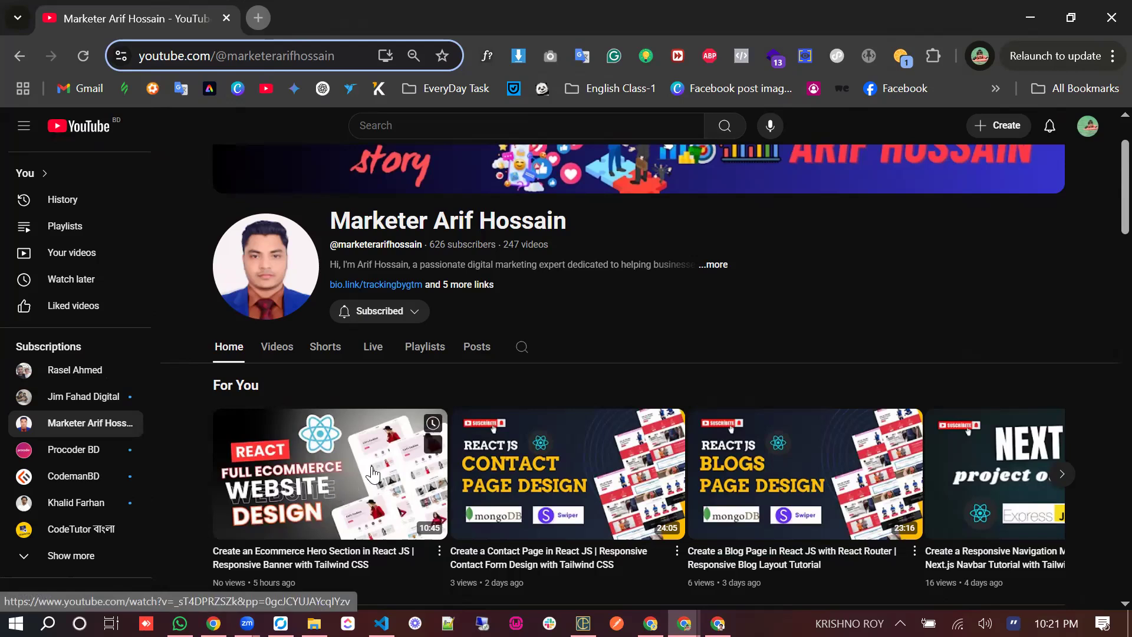
{"action": "right_click", "coordinate": [341, 467]}
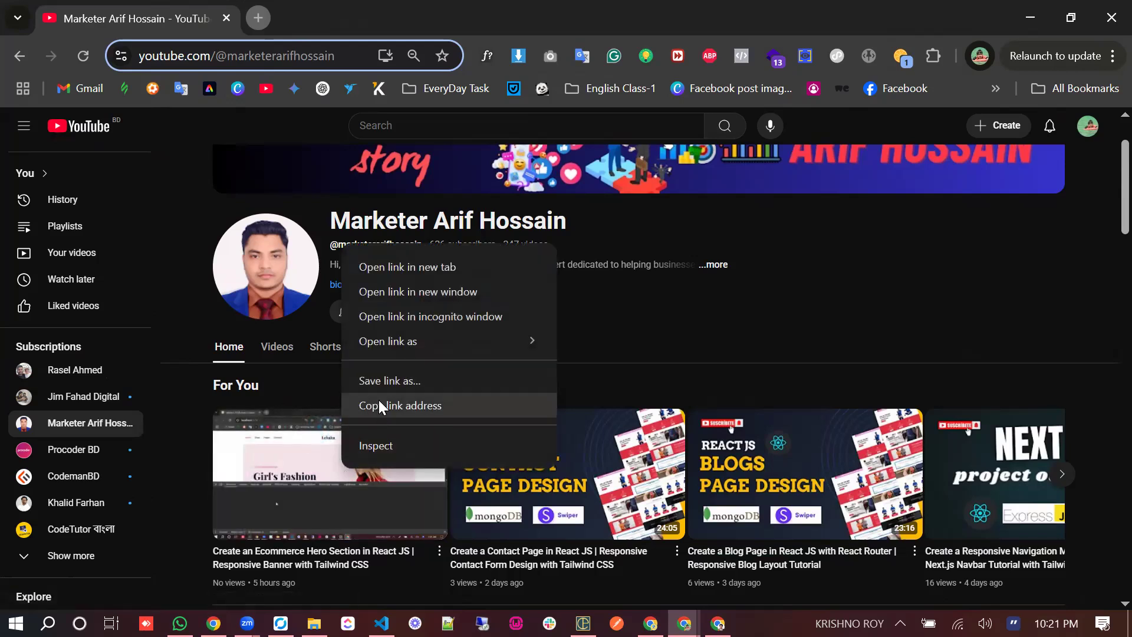
{"action": "left_click", "coordinate": [397, 406]}
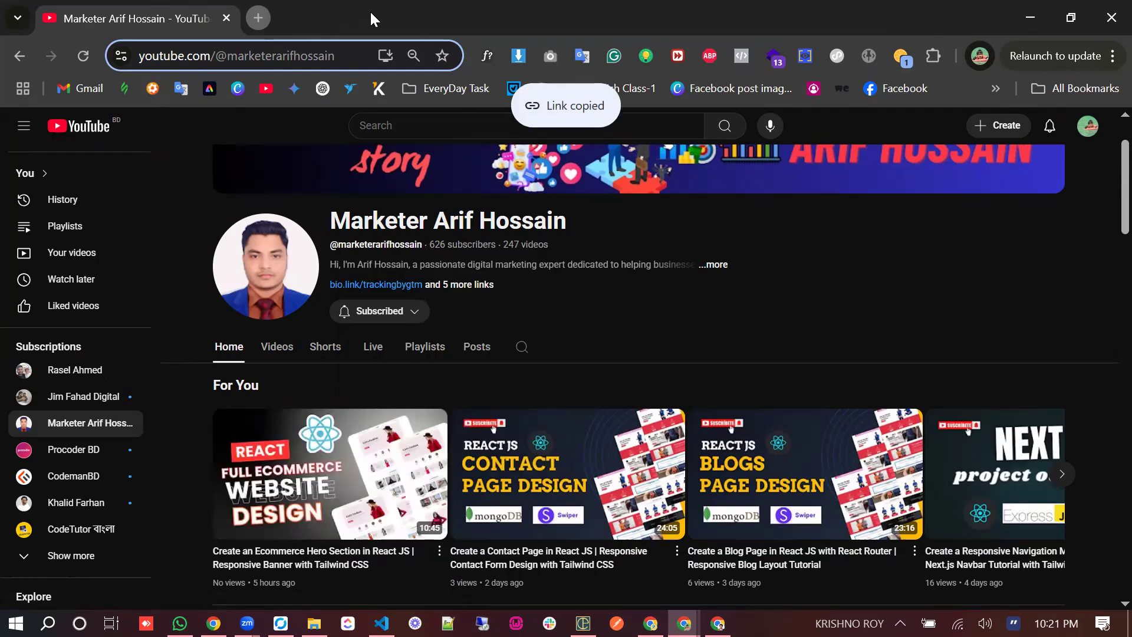
Step: Return to the Elementor editor, replace the Video widget's link with the copied YouTube address and check the embedded video on the page
{"action": "key", "text": "alt+Tab"}
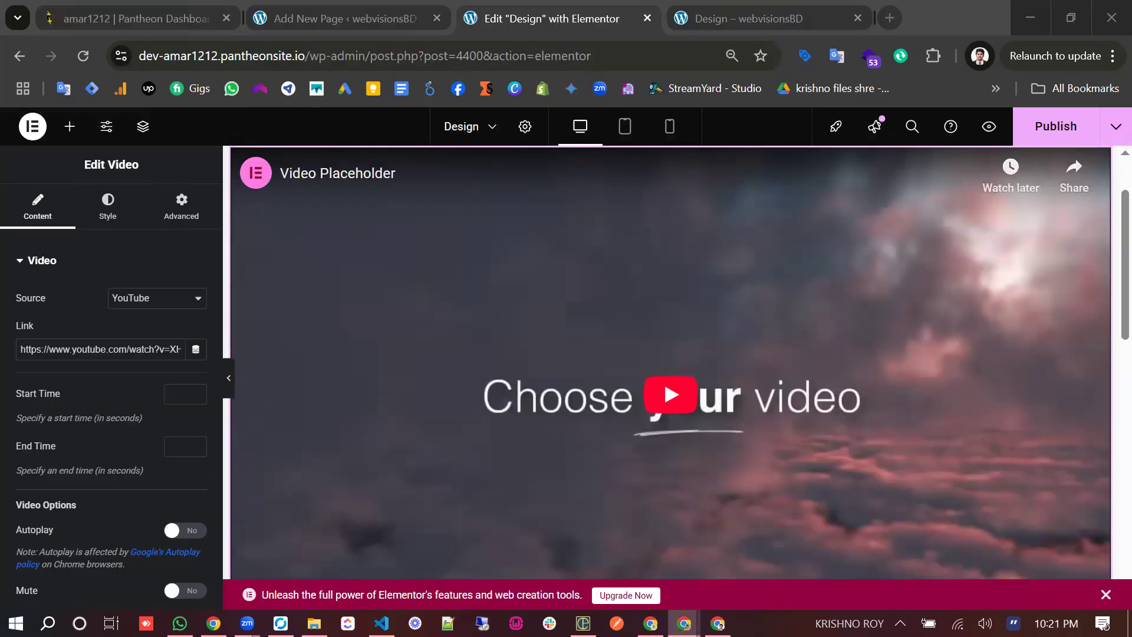
{"action": "left_click", "coordinate": [127, 345]}
{"action": "key", "text": "ctrl+a"}
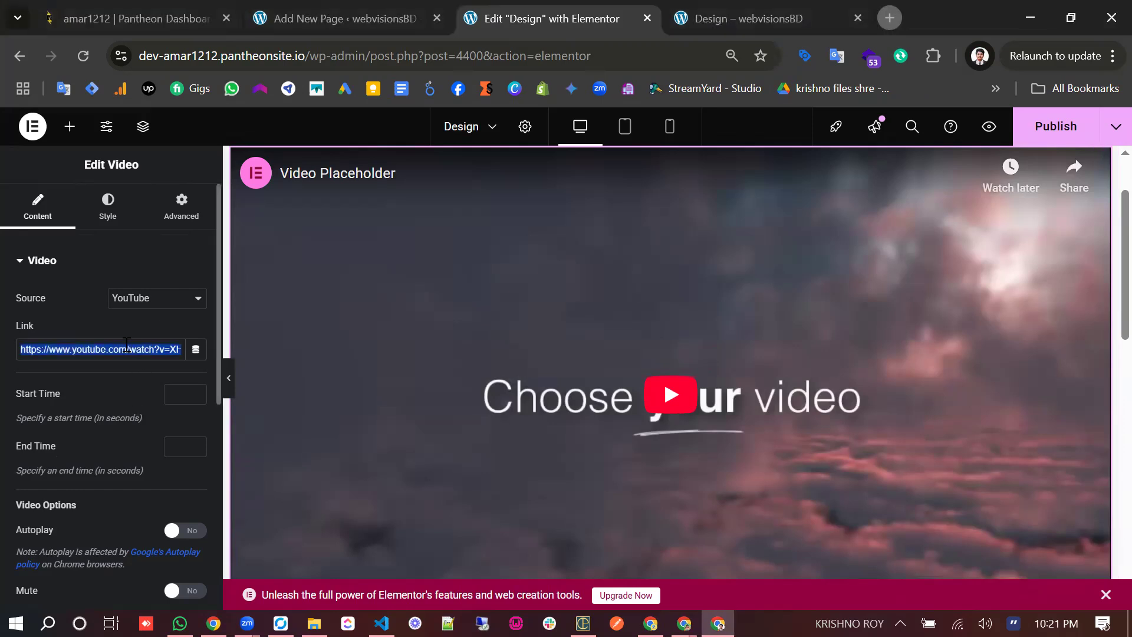
{"action": "key", "text": "ctrl+v"}
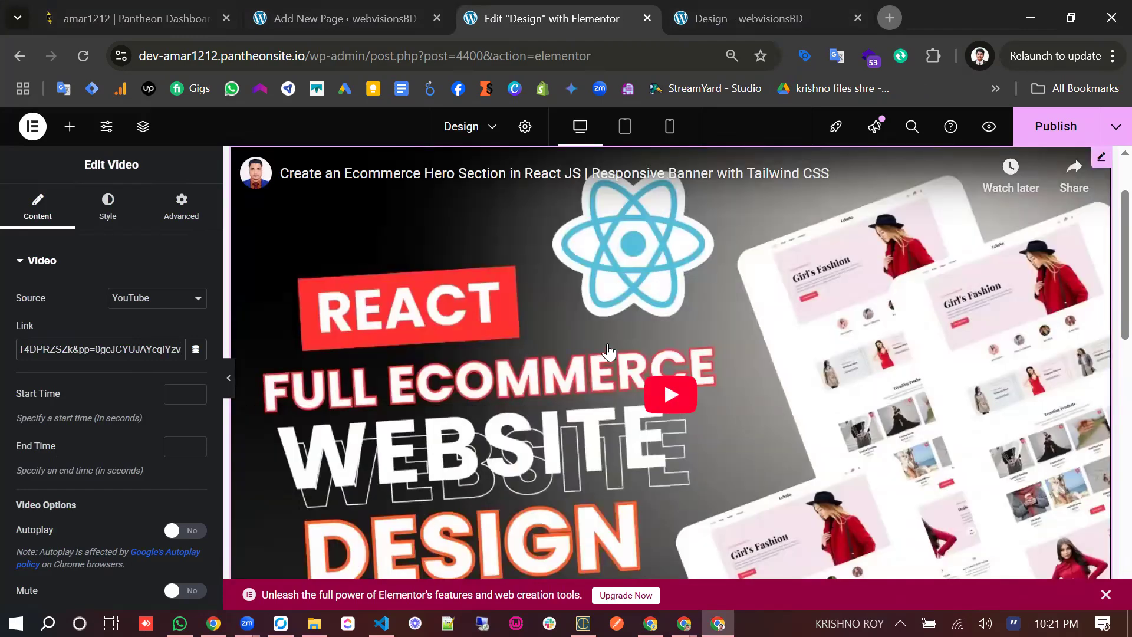
{"action": "scroll", "coordinate": [636, 398], "scroll_direction": "down", "scroll_amount": 4}
{"action": "scroll", "coordinate": [602, 405], "scroll_direction": "up", "scroll_amount": 3}
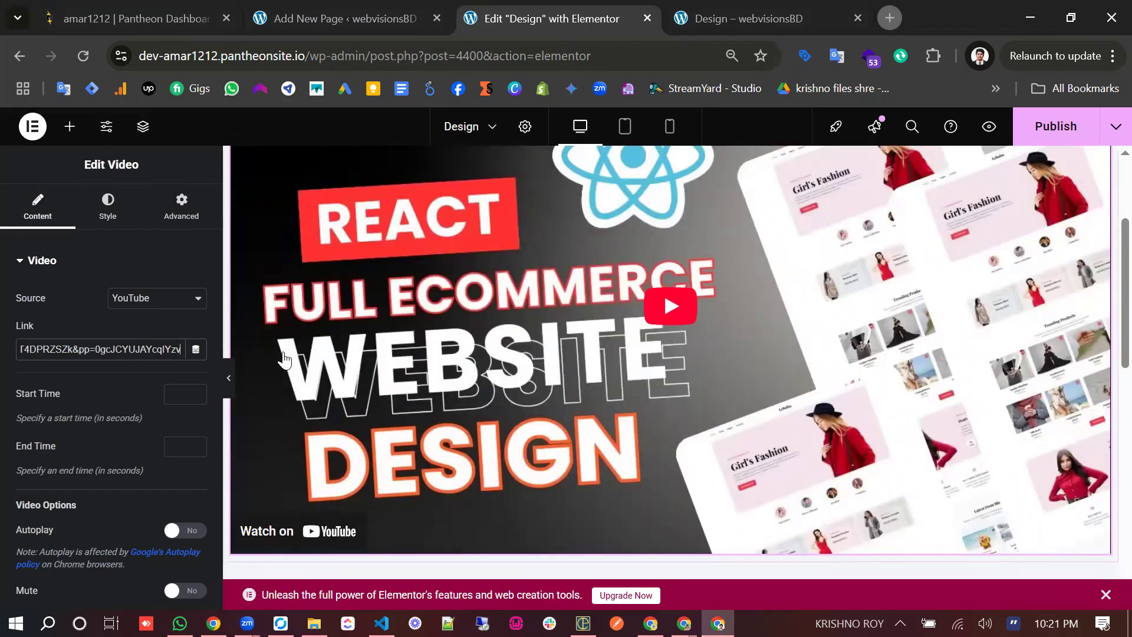
{"action": "scroll", "coordinate": [778, 394], "scroll_direction": "up", "scroll_amount": 3}
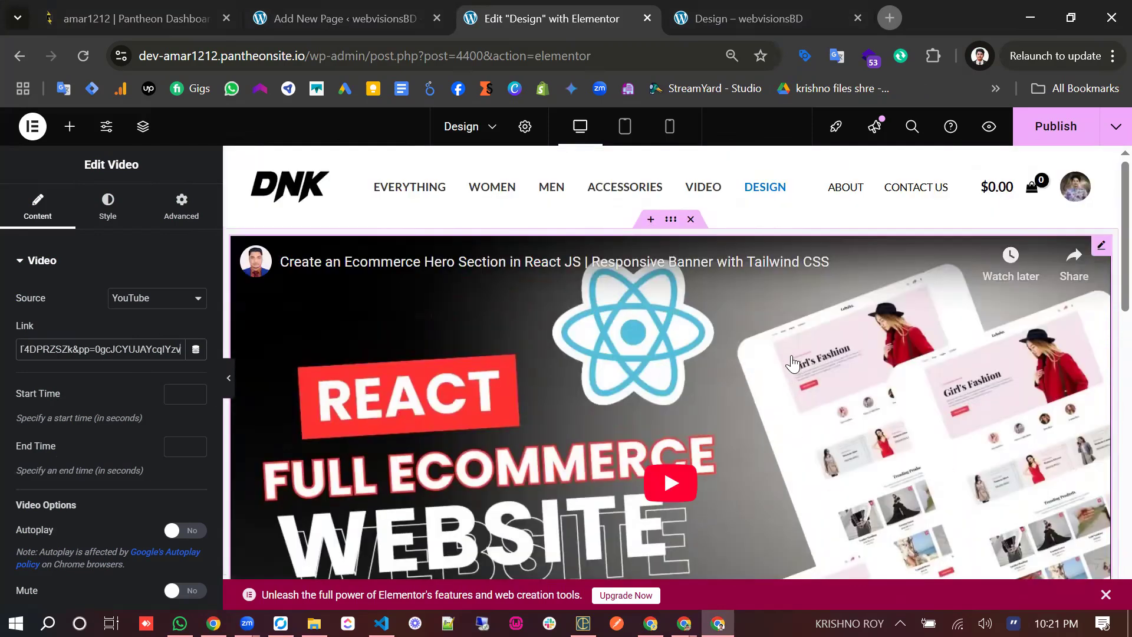
{"action": "scroll", "coordinate": [790, 363], "scroll_direction": "down", "scroll_amount": 2}
Step: Review the Video widget's source choices and its playback options, such as autoplay, mute, loop and player controls
{"action": "left_click", "coordinate": [172, 301]}
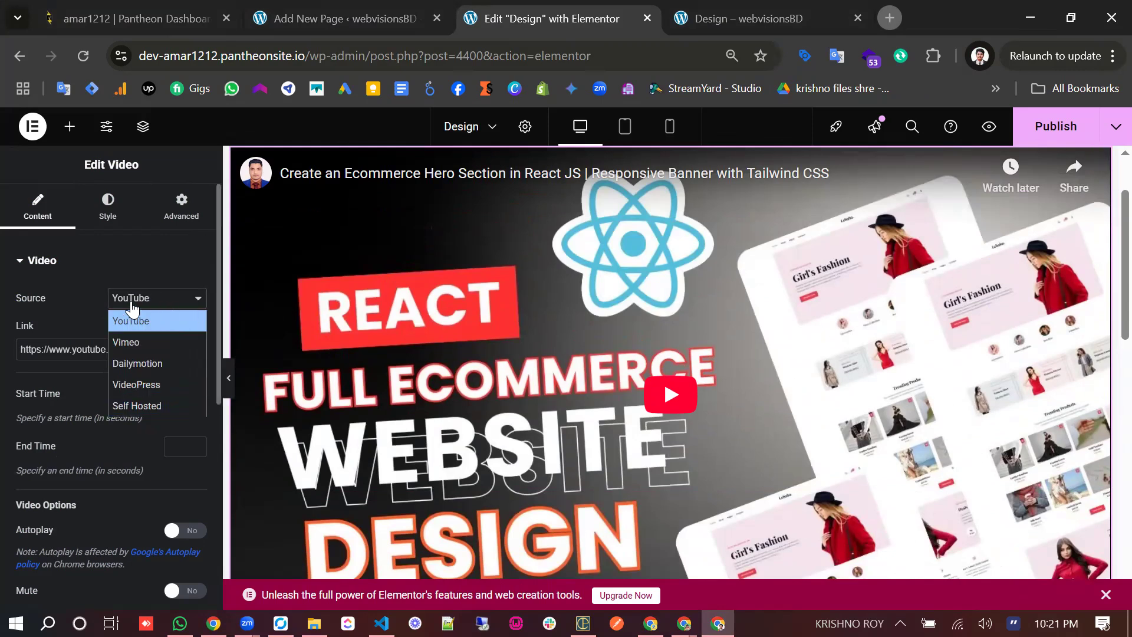
{"action": "left_click", "coordinate": [145, 267]}
{"action": "left_click", "coordinate": [79, 260]}
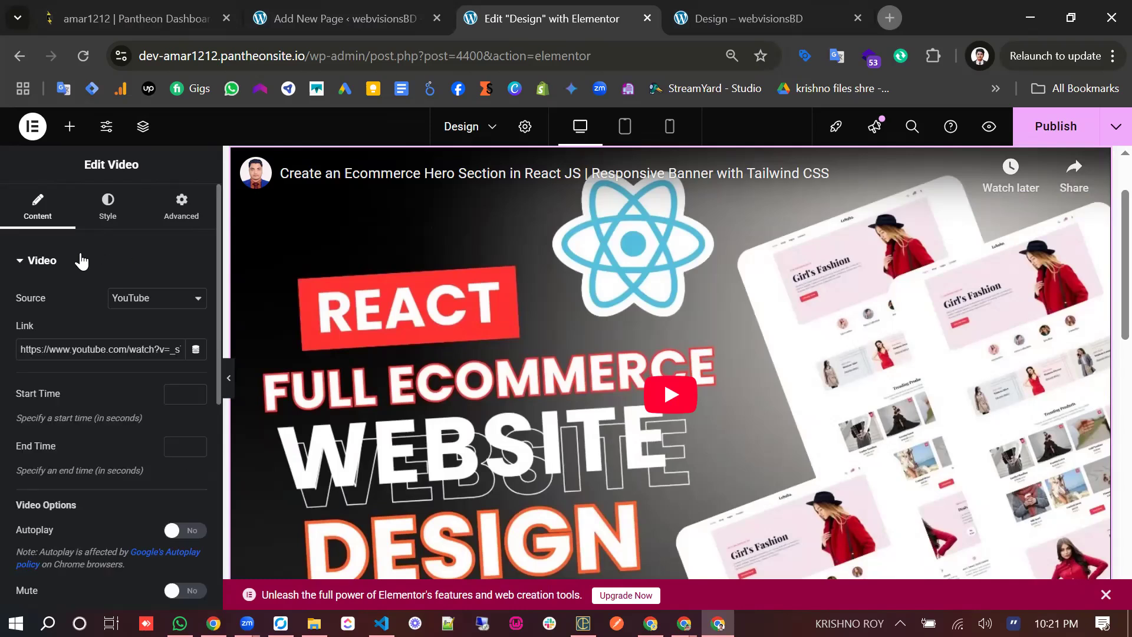
{"action": "scroll", "coordinate": [156, 340], "scroll_direction": "down", "scroll_amount": 5}
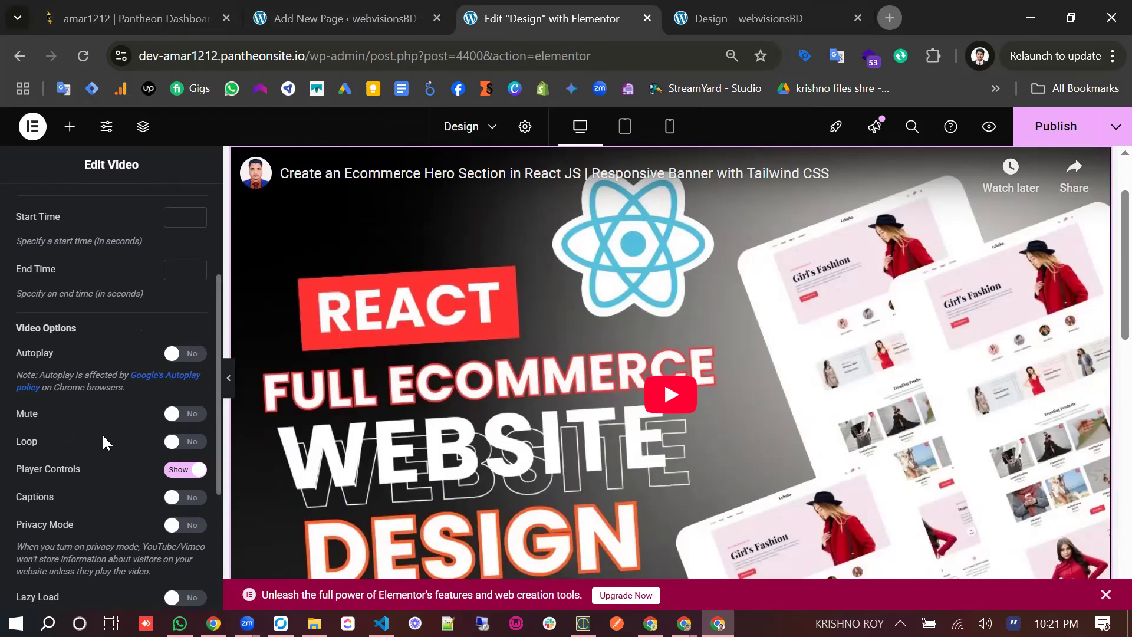
{"action": "scroll", "coordinate": [177, 545], "scroll_direction": "down", "scroll_amount": 4}
{"action": "scroll", "coordinate": [190, 515], "scroll_direction": "up", "scroll_amount": 7}
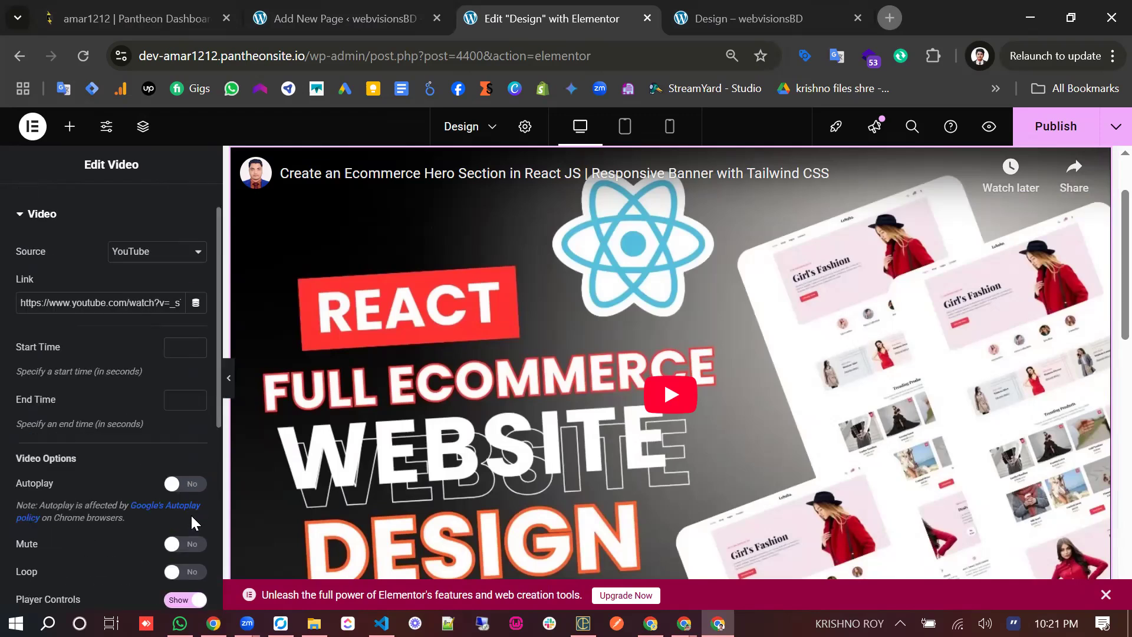
{"action": "scroll", "coordinate": [790, 406], "scroll_direction": "up", "scroll_amount": 2}
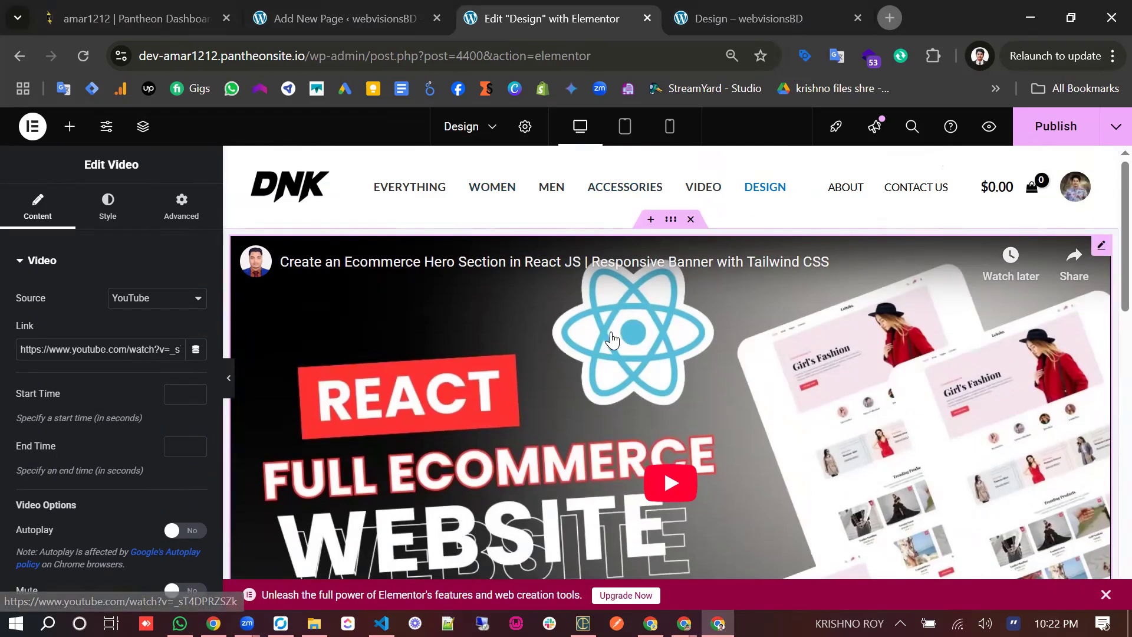
Step: Publish the Design page's changes and preview the page to check the embedded video
{"action": "left_click", "coordinate": [1049, 134]}
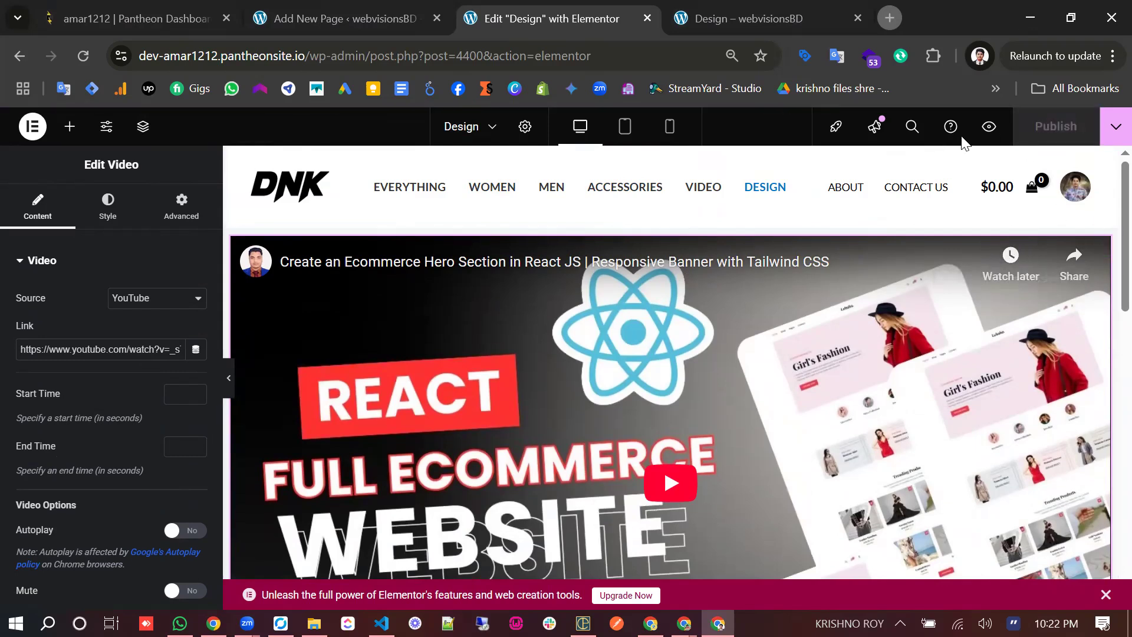
{"action": "left_click", "coordinate": [989, 126]}
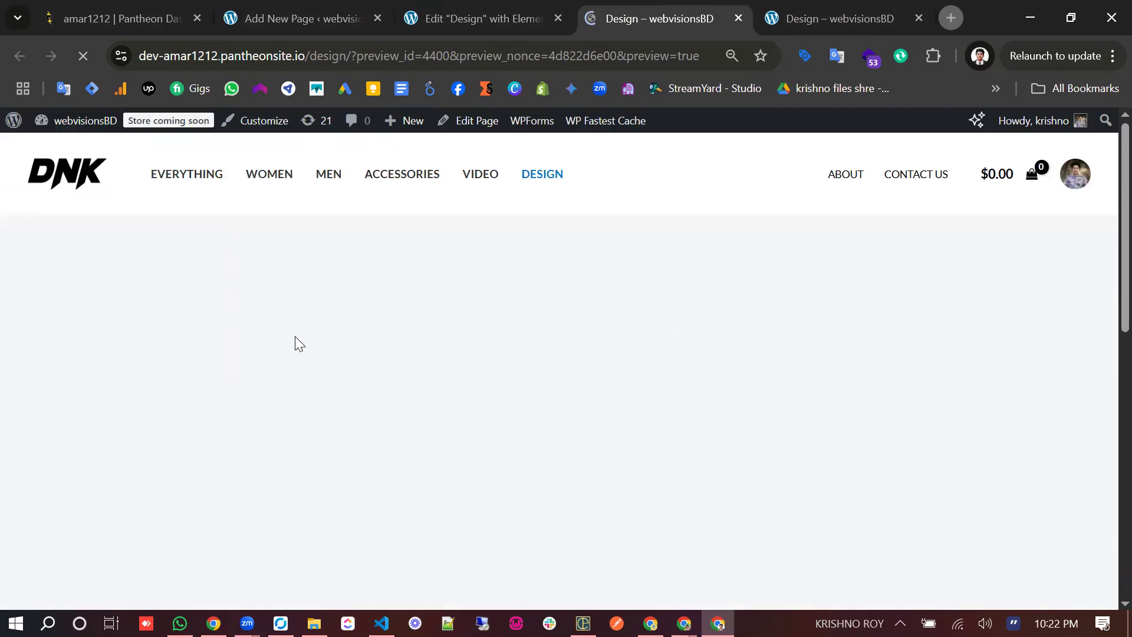
{"action": "scroll", "coordinate": [424, 352], "scroll_direction": "down", "scroll_amount": 2}
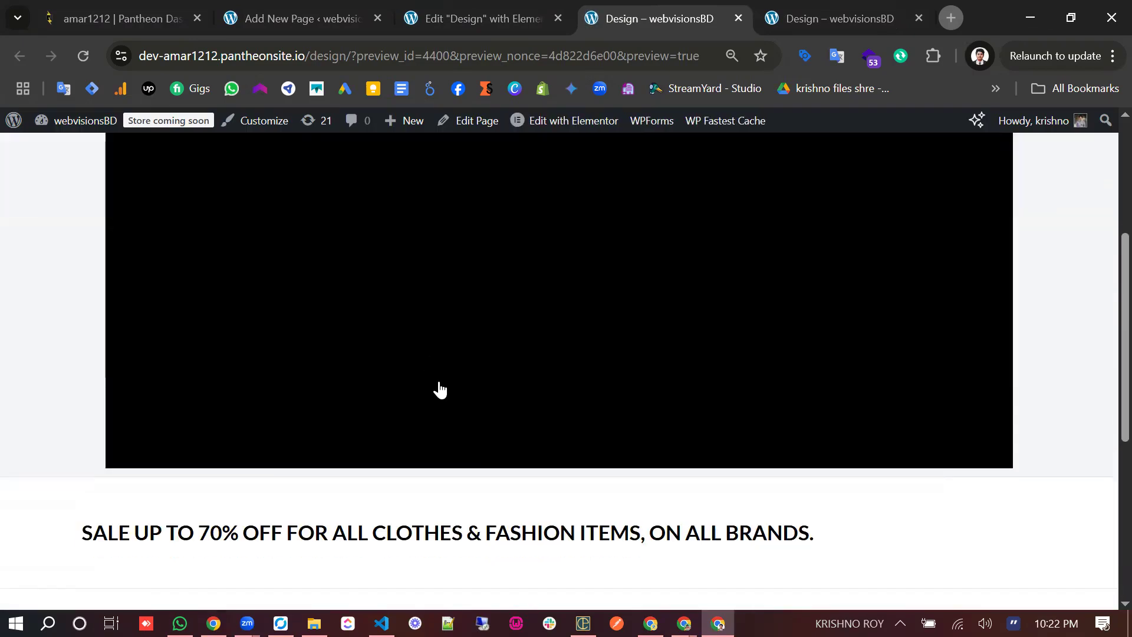
{"action": "scroll", "coordinate": [440, 394], "scroll_direction": "up", "scroll_amount": 2}
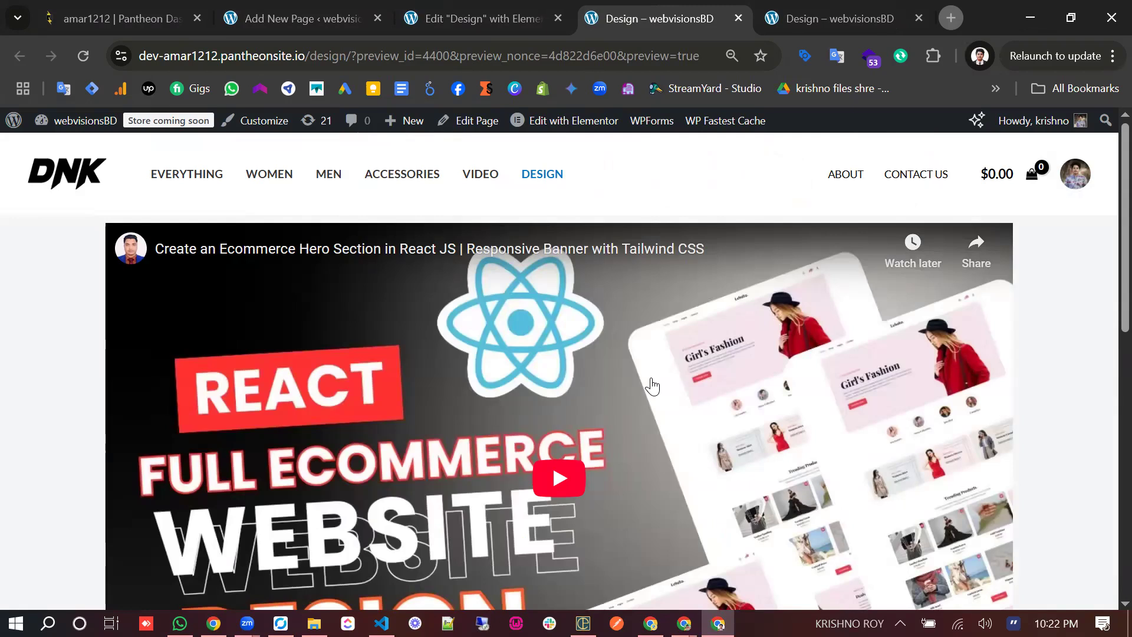